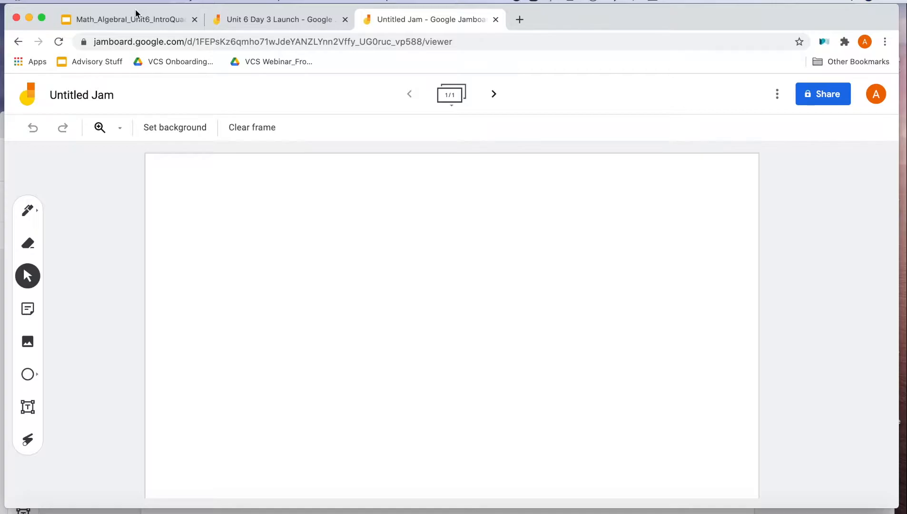
- View the Introduction/Launch slide of the Unit 6 Day 3 Google Slides deck and return to the blank Jamboard
left_click(135, 24)
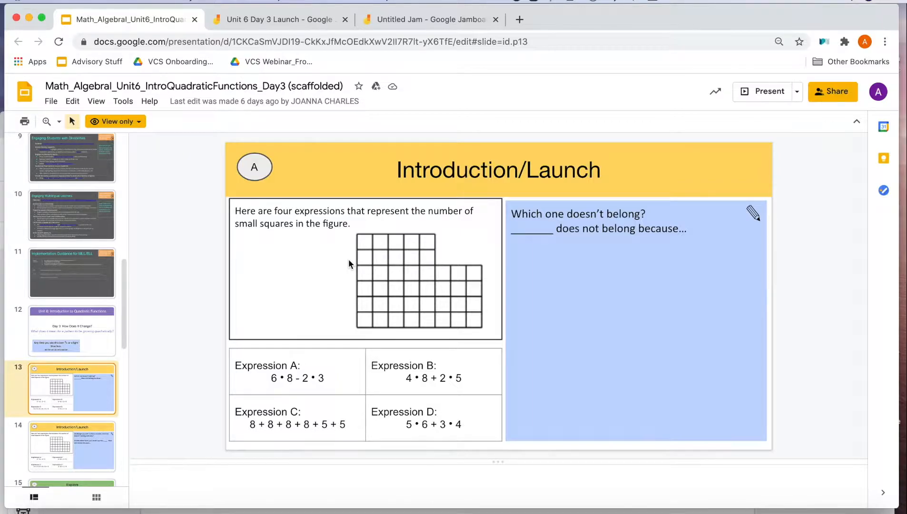
left_click(443, 25)
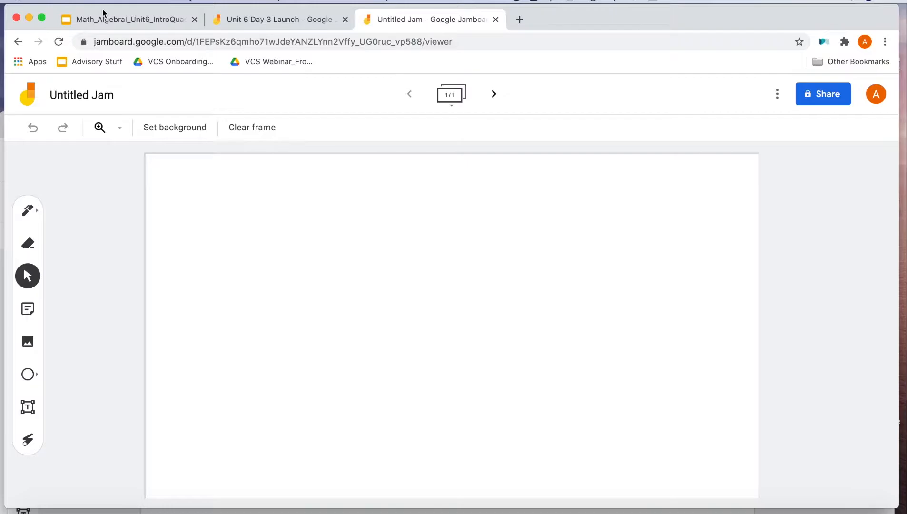
left_click(113, 21)
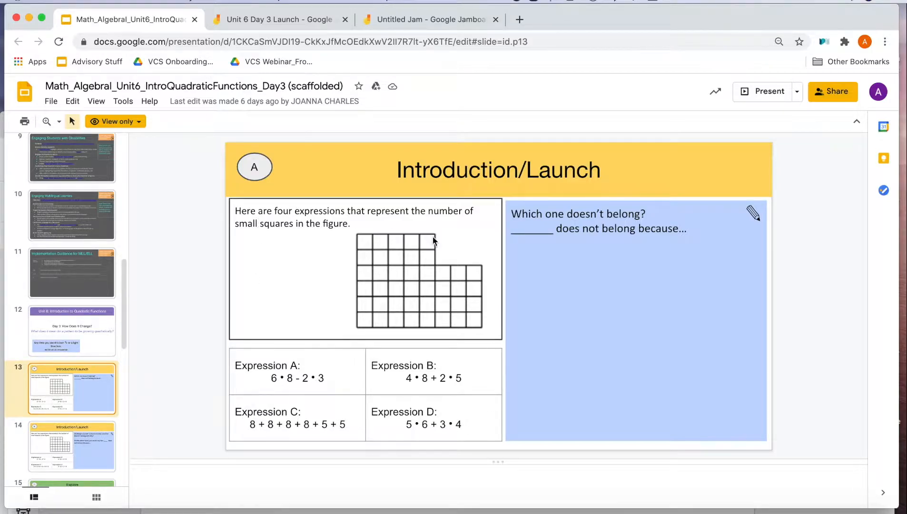
left_click(409, 20)
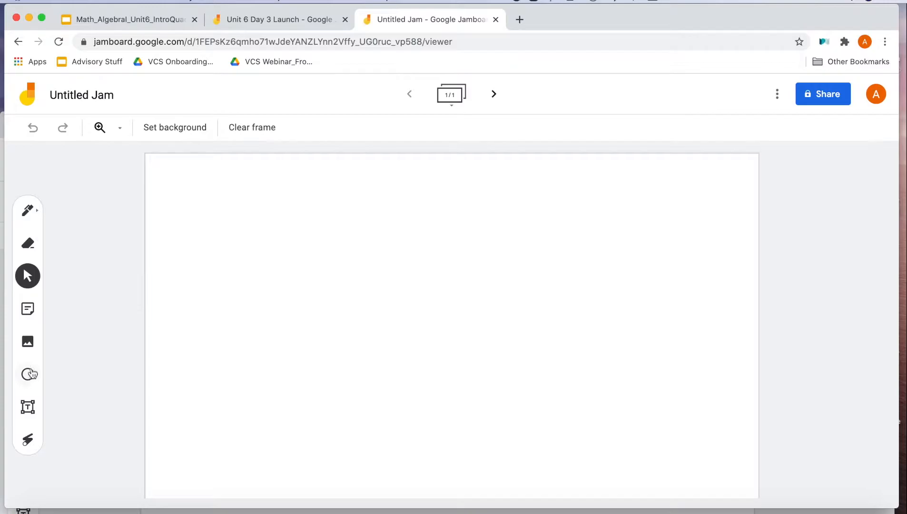
left_click(28, 343)
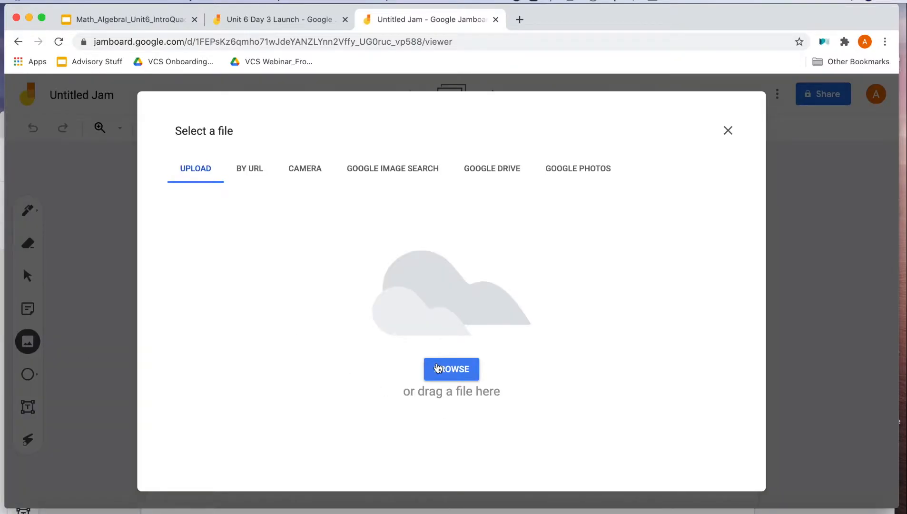
left_click(663, 189)
left_click(628, 426)
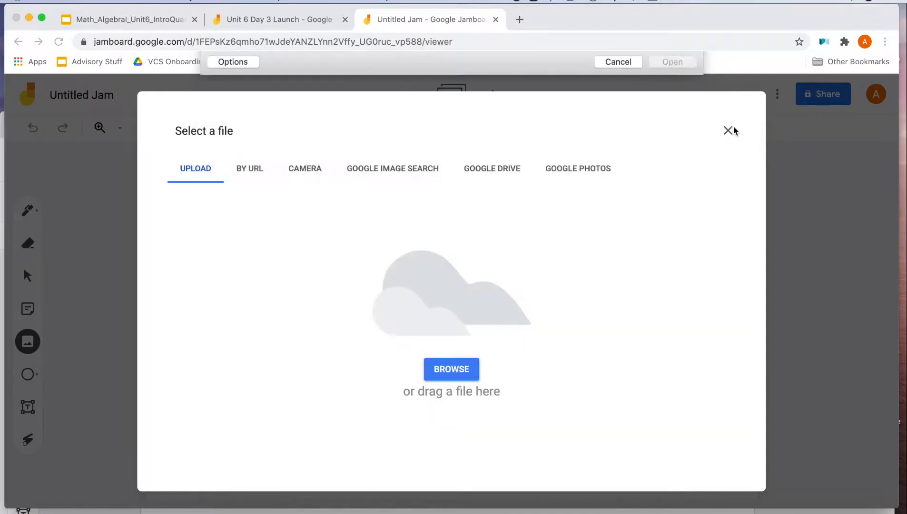
left_click(729, 131)
- Insert the Desktop image Screen Shot 2021-02-23 at 1.16.42 PM into the frame and shift it slightly
left_click(28, 340)
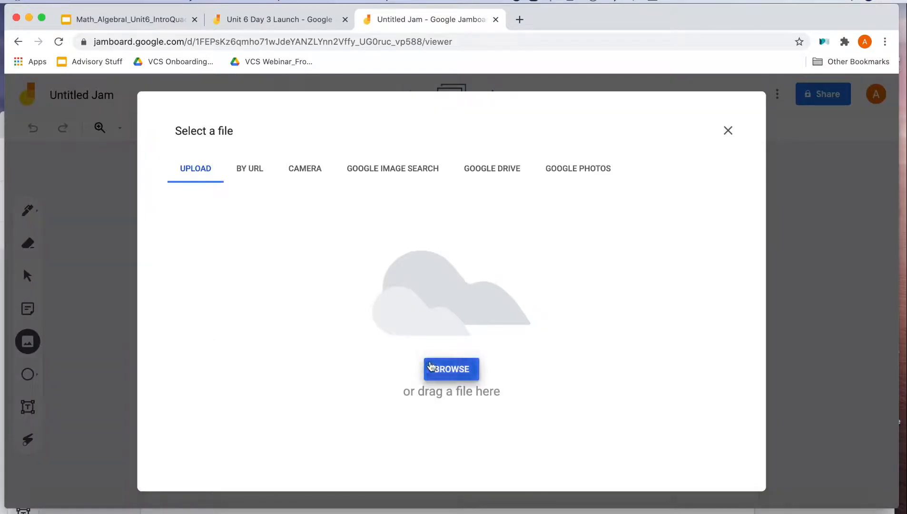
left_click(431, 367)
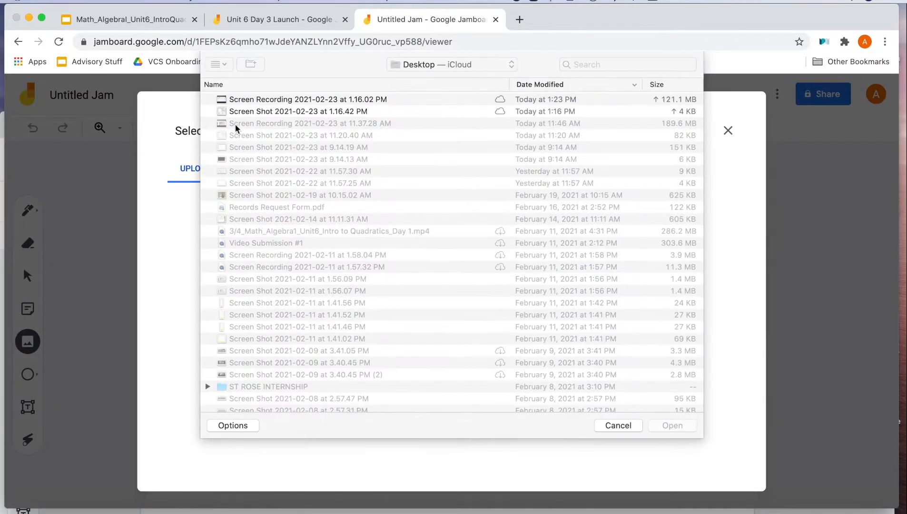
left_click(332, 112)
key("Return")
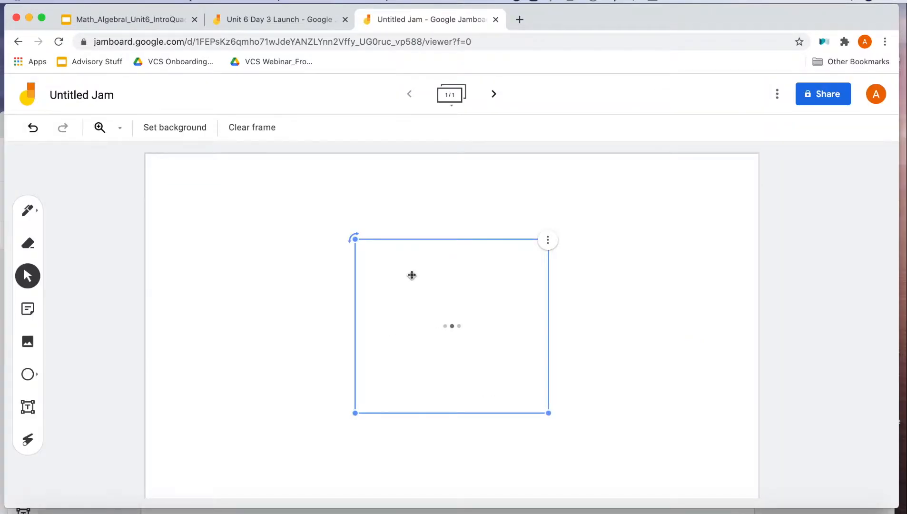
left_click_drag(363, 369, 380, 364)
- Add a second frame to the Jam and go back to the first frame
left_click(492, 101)
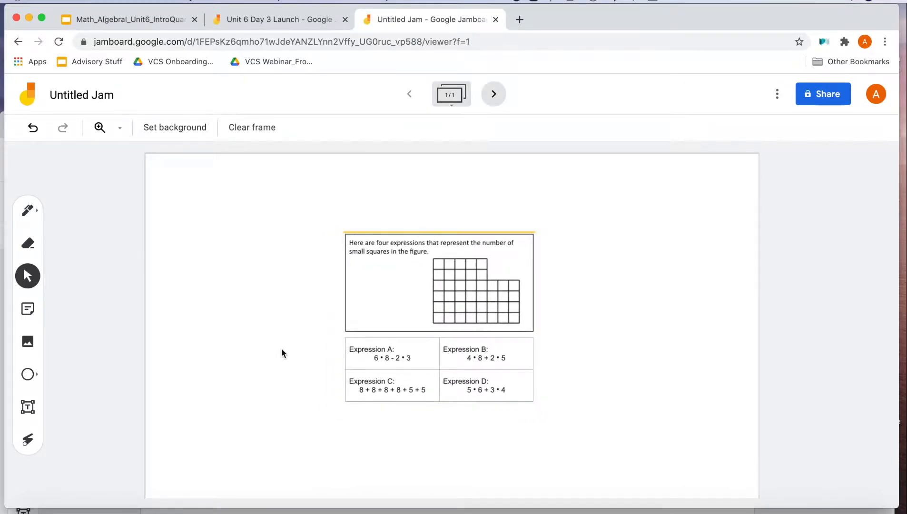
left_click(414, 96)
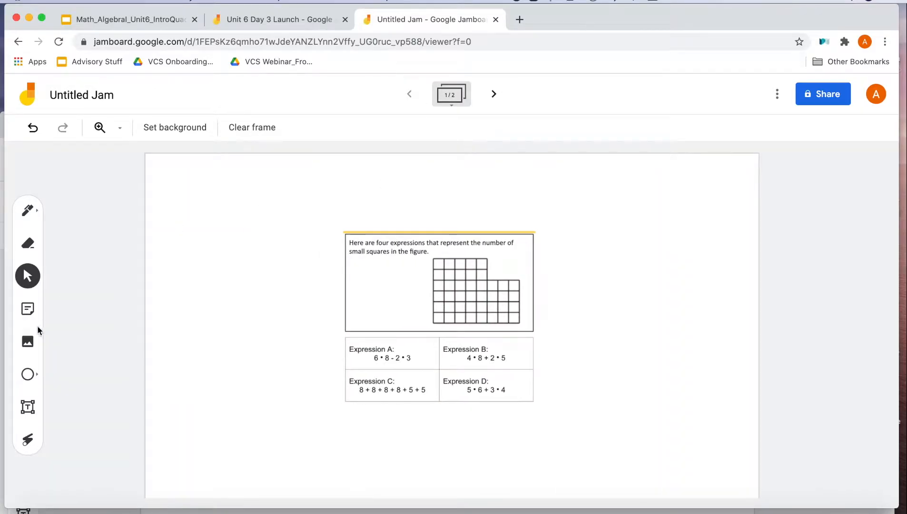
- Add a text box above the image reading "Expression A does not belong because..."
left_click(30, 409)
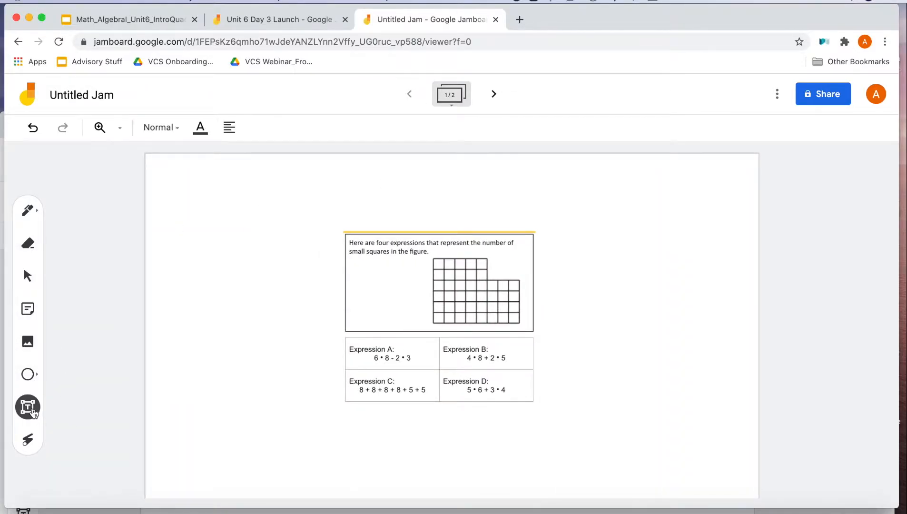
left_click(349, 176)
type("Expression a")
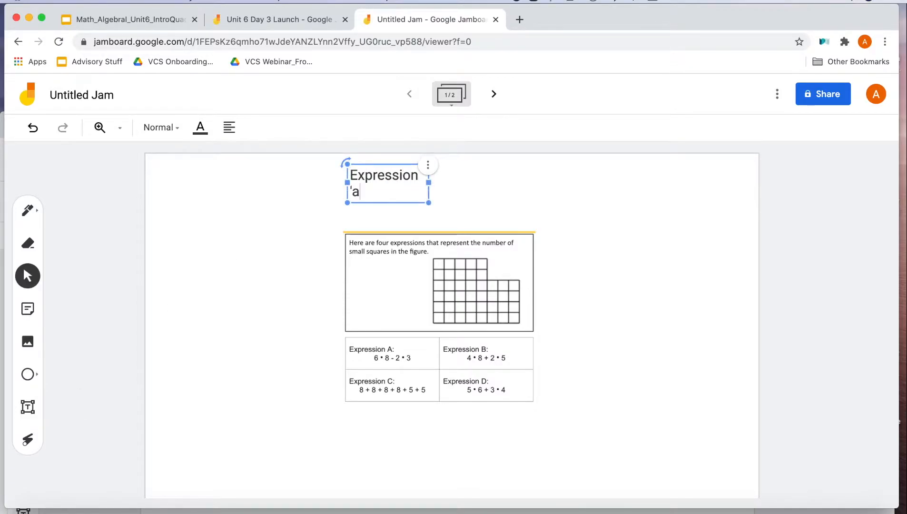
key("BackSpace")
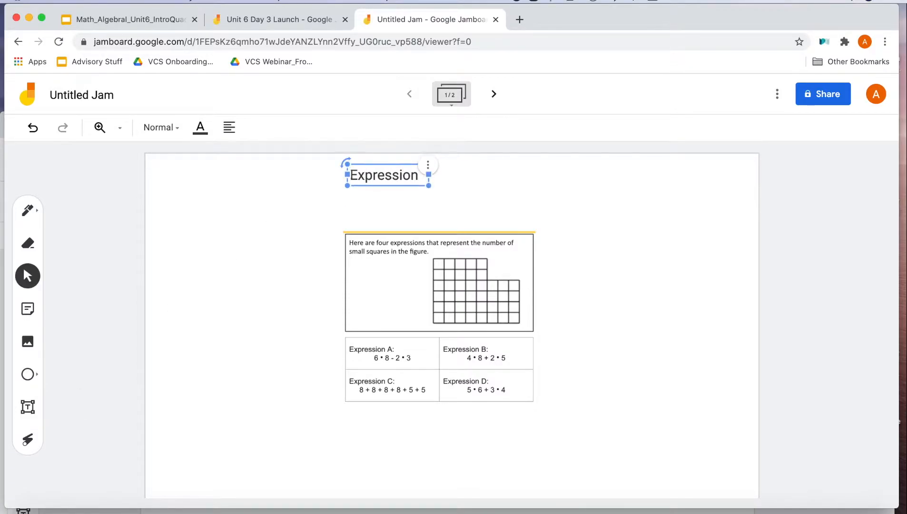
key("XF86AudioRaiseVolume")
key("Return")
key("XF86AudioRaiseVolume")
key("XF86AudioRaiseVolume")
key("XF86AudioRaiseVolume")
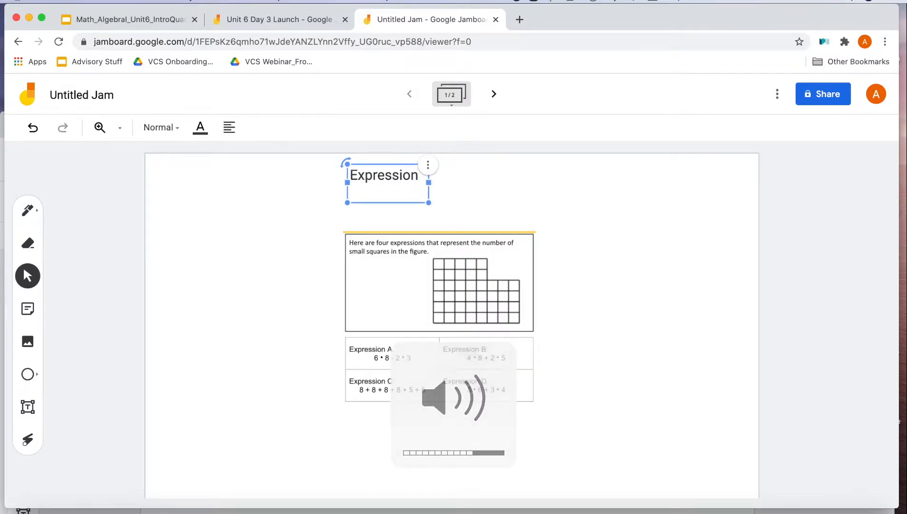
key("BackSpace")
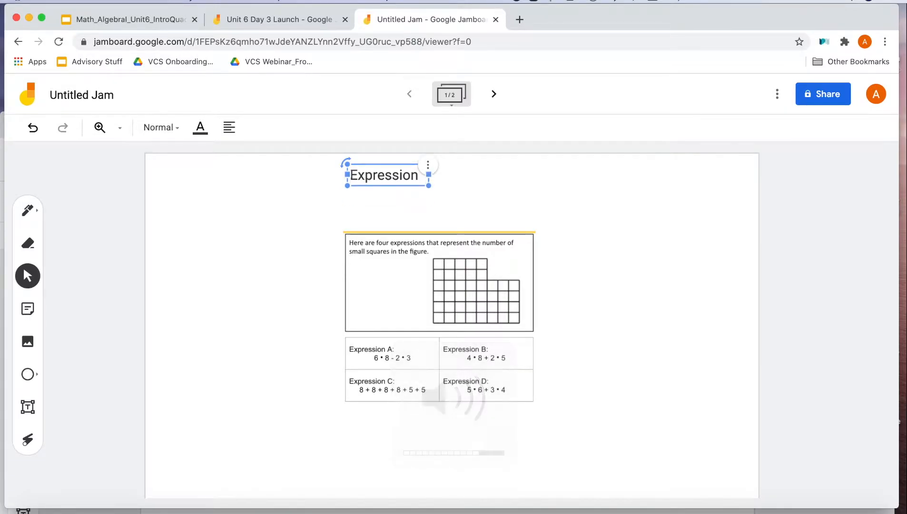
key("Return")
type("A doens not be")
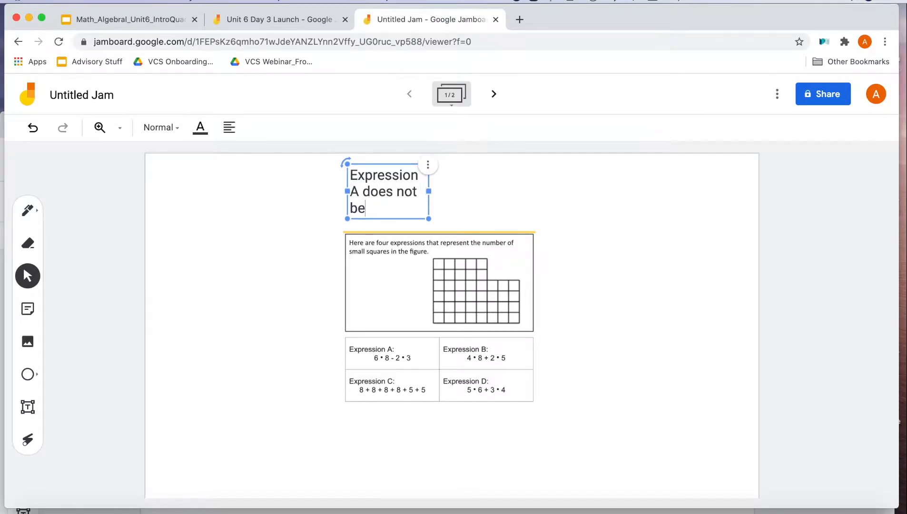
type("long because...")
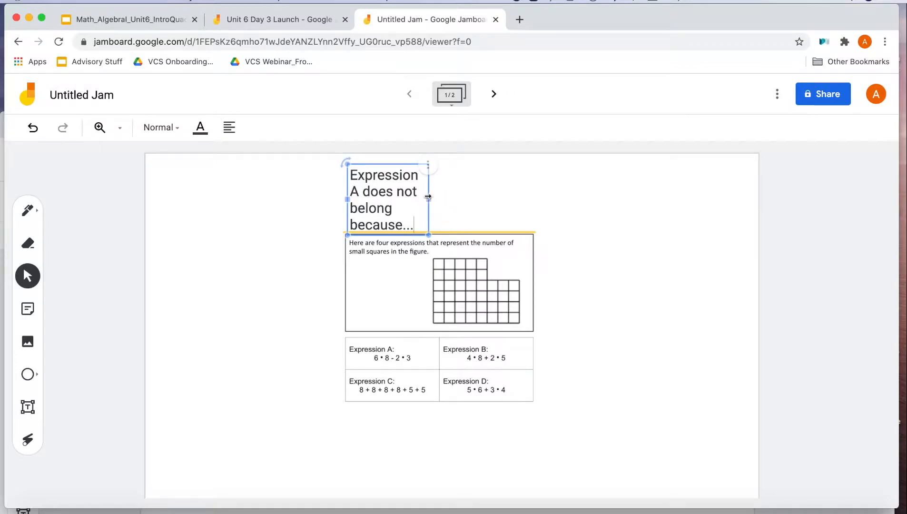
- Widen the text box so the heading fits on one line and shift it toward the frame's left side
left_click_drag(428, 200, 681, 188)
left_click_drag(476, 164, 421, 163)
left_click(27, 276)
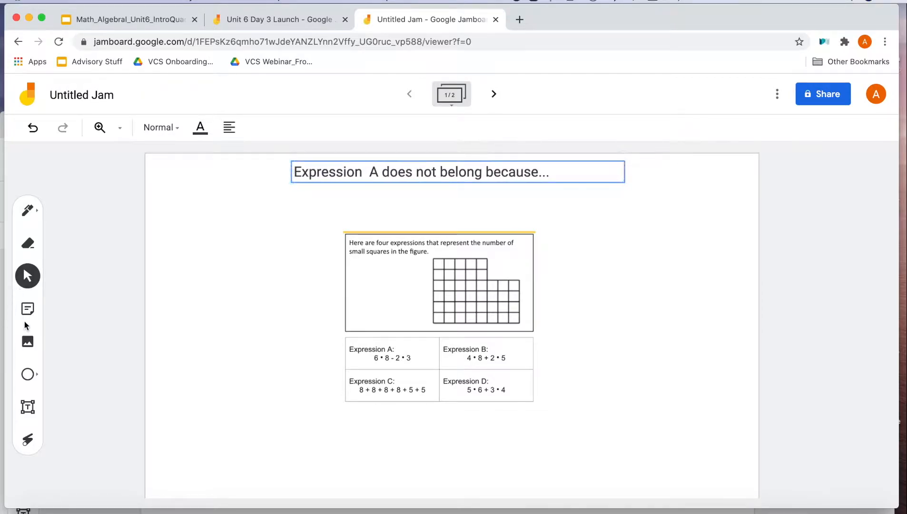
- Change the heading's text colour to teal
left_click(300, 172)
left_click(201, 128)
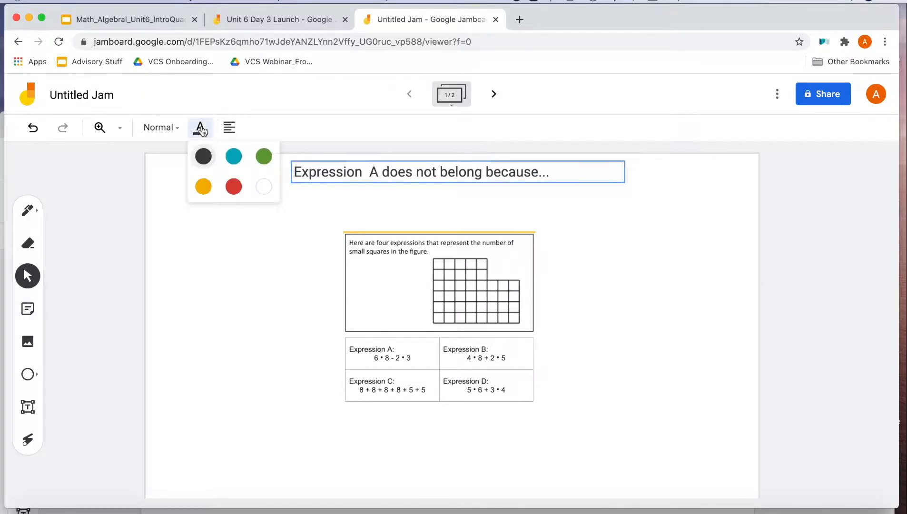
left_click(235, 153)
- Try the Display and Title styles on the heading, set it back to Normal and centre-align its text
left_click(166, 129)
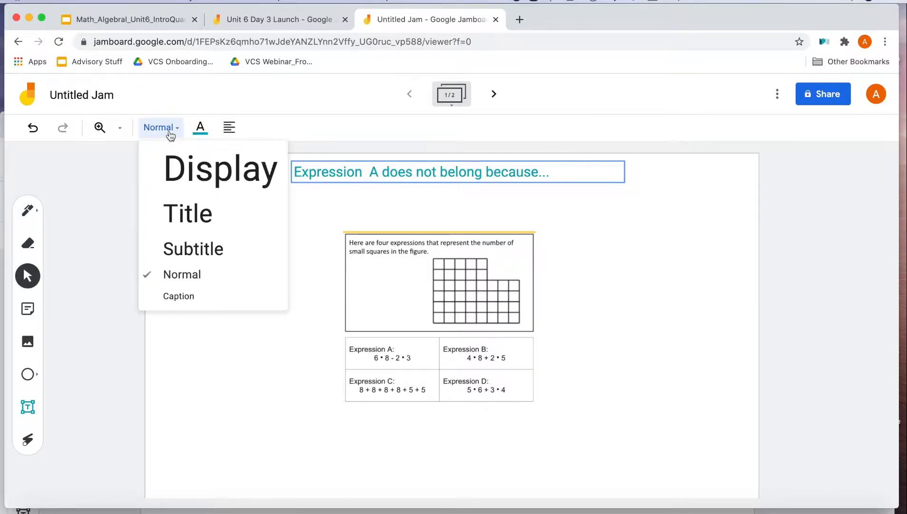
left_click(185, 164)
left_click(162, 127)
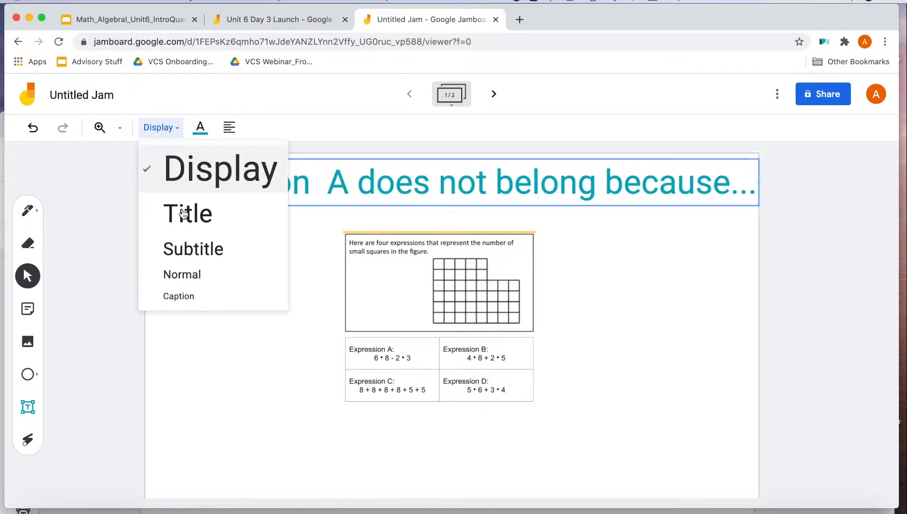
left_click(183, 211)
left_click(217, 127)
left_click(248, 154)
left_click(165, 128)
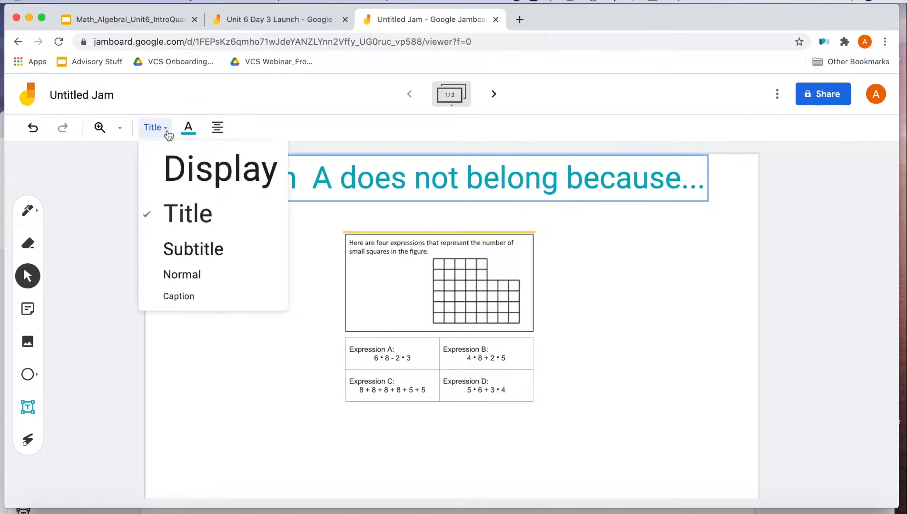
left_click(198, 271)
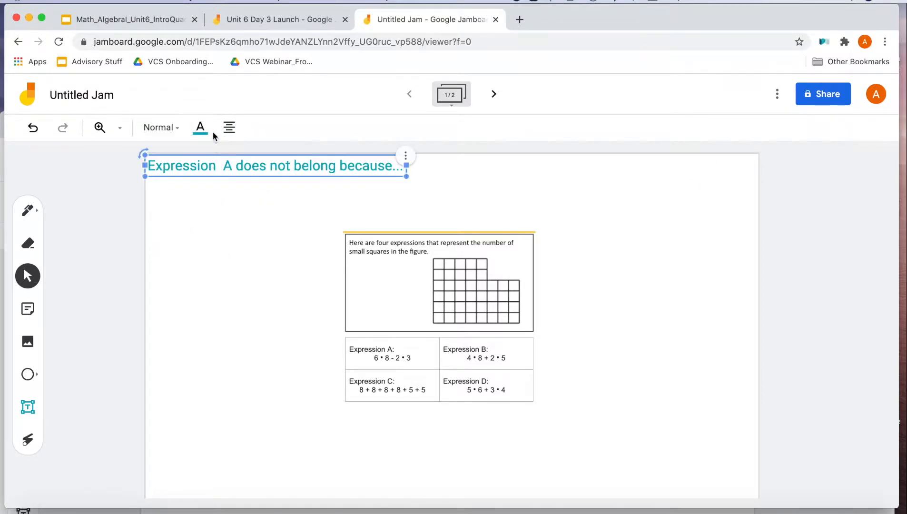
left_click(230, 128)
left_click(262, 157)
- Move the heading to the top centre of the frame and place the image closer beneath it
left_click_drag(238, 161, 441, 168)
left_click(452, 225)
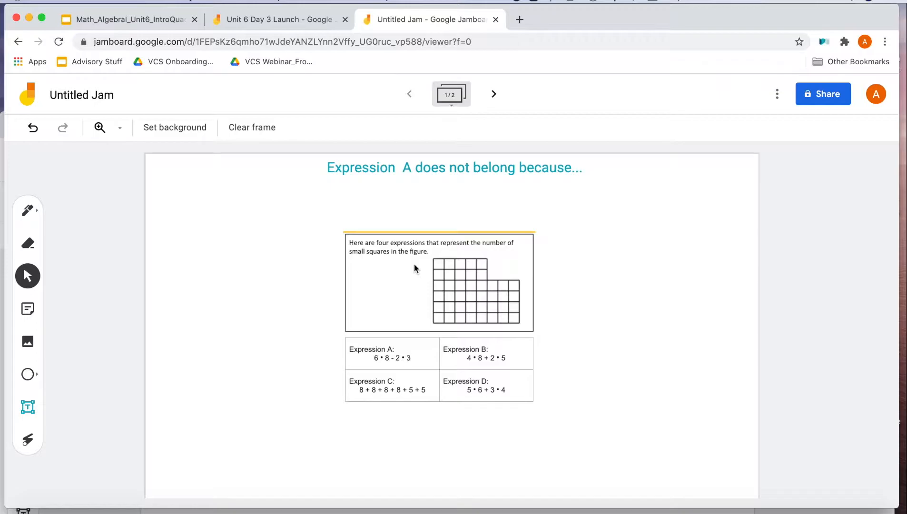
left_click_drag(415, 265, 424, 215)
left_click(85, 296)
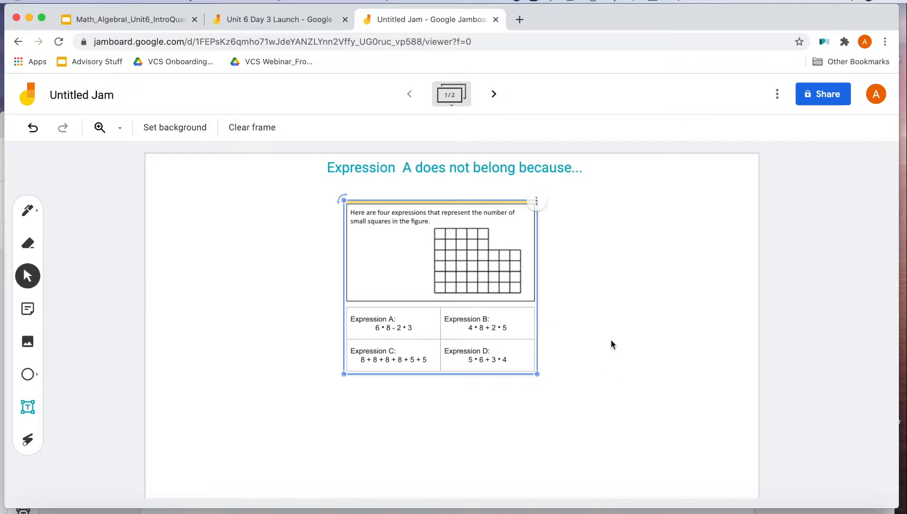
- Add a green sticky note with the text "xxxx"
left_click(29, 308)
left_click(499, 222)
left_click(517, 222)
left_click(542, 222)
left_click(563, 222)
left_click(584, 222)
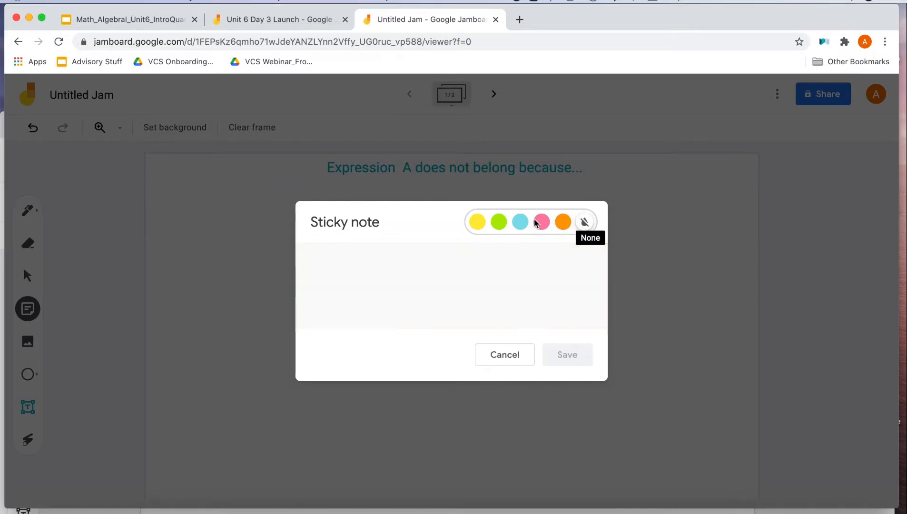
left_click(498, 221)
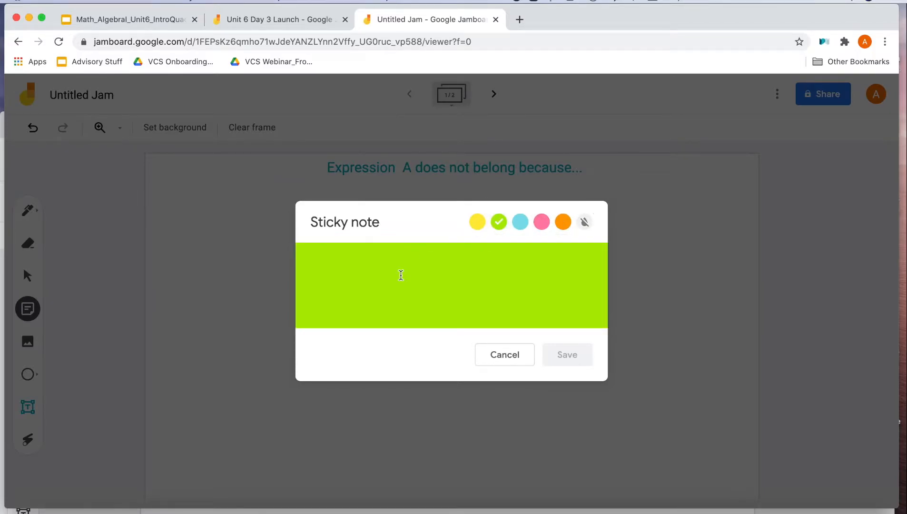
type("xxxx")
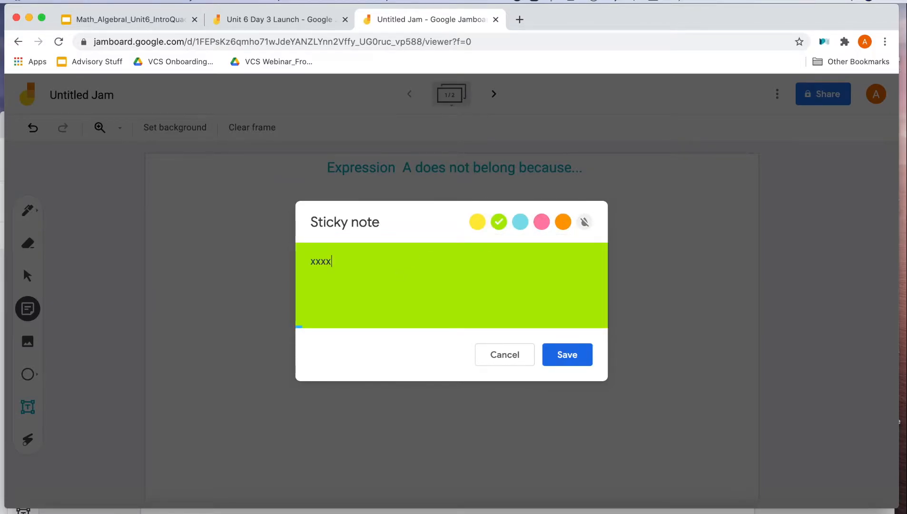
left_click(547, 355)
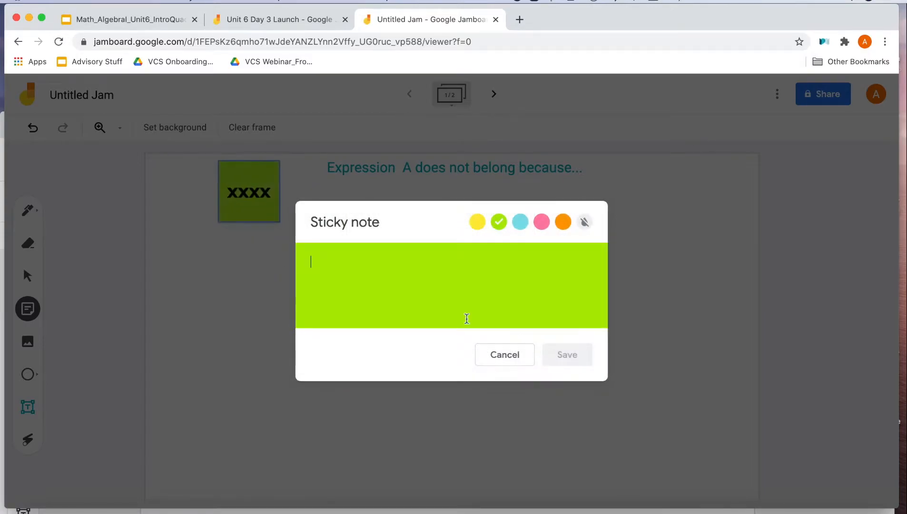
- Add a blue sticky note with the text "yyyy"
left_click(520, 221)
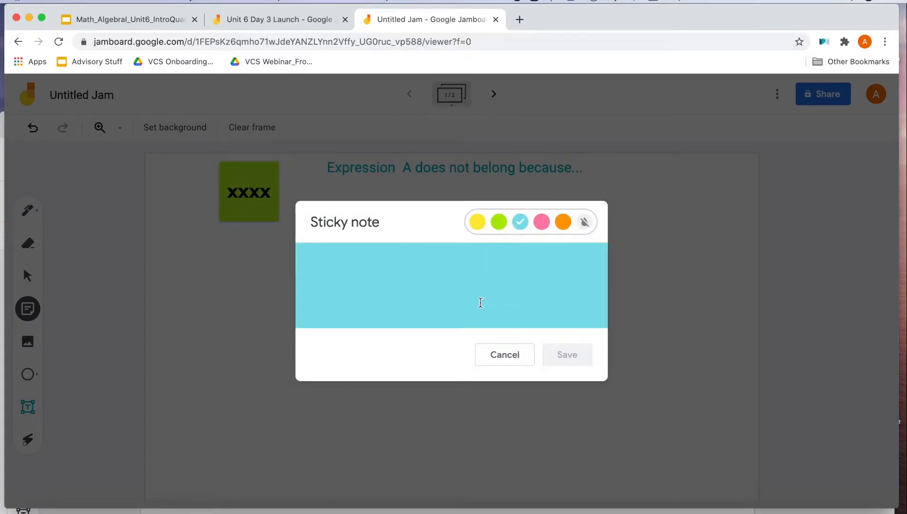
type("yyyy")
left_click(576, 353)
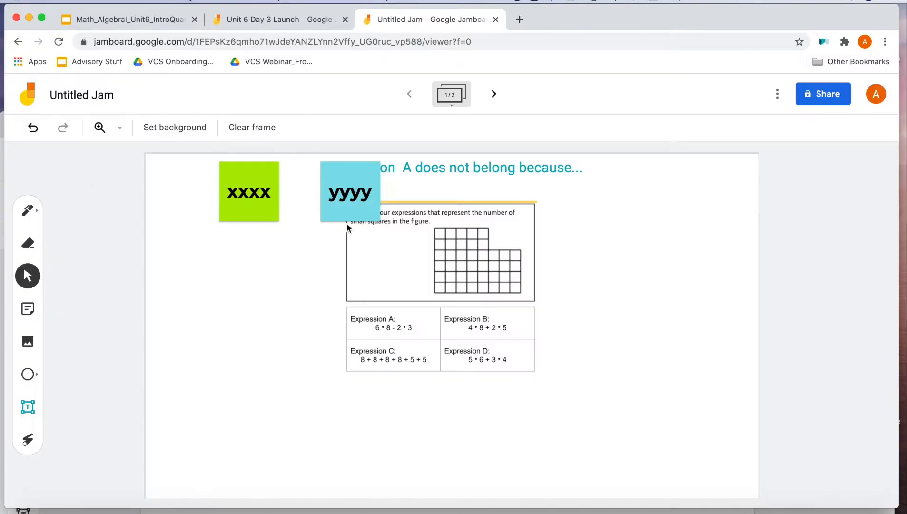
- Arrange the two sticky notes beside the image's left edge, with the green note above the blue one
left_click_drag(332, 202, 660, 235)
left_click_drag(210, 270, 185, 262)
left_click_drag(670, 201, 208, 314)
mouse_move(212, 283)
left_mouse_down()
mouse_move(234, 282)
mouse_move(225, 282)
left_mouse_up()
left_click_drag(225, 332, 229, 328)
left_click(303, 347)
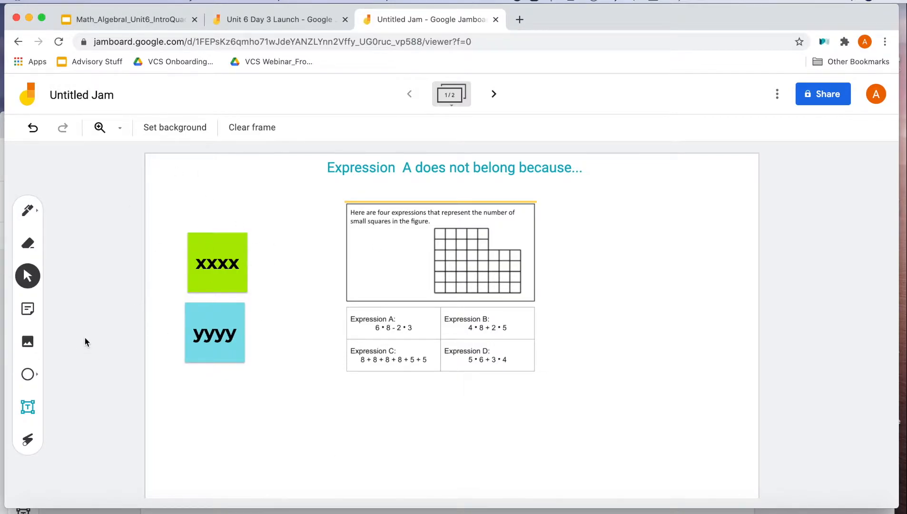
- Draw a tall ellipse over the two sticky notes, large enough to enclose both
left_click(31, 378)
left_click(29, 377)
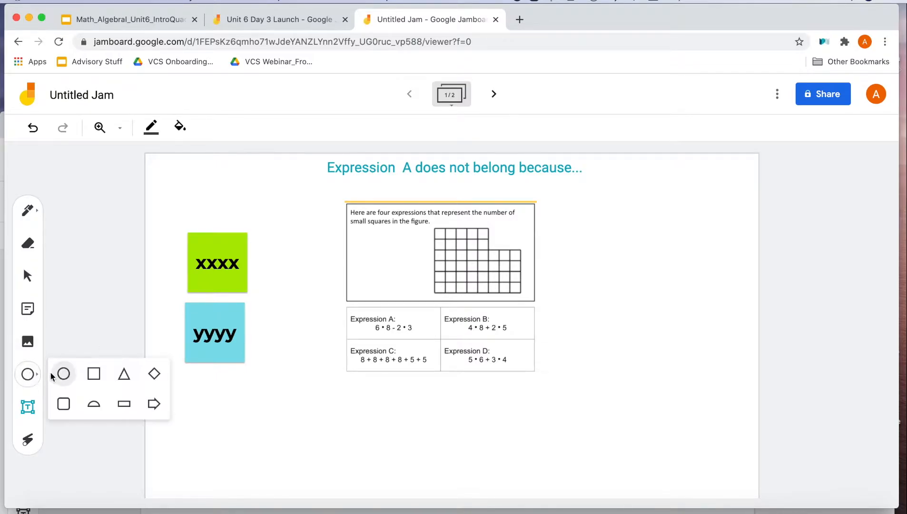
left_click_drag(157, 201, 288, 416)
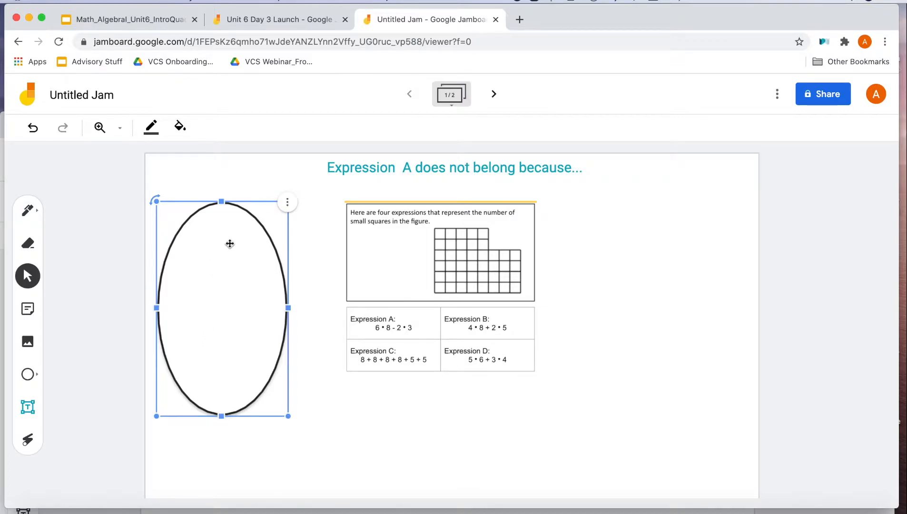
- Send the tall ellipse to the back so it sits behind the green and blue sticky notes
left_click(288, 203)
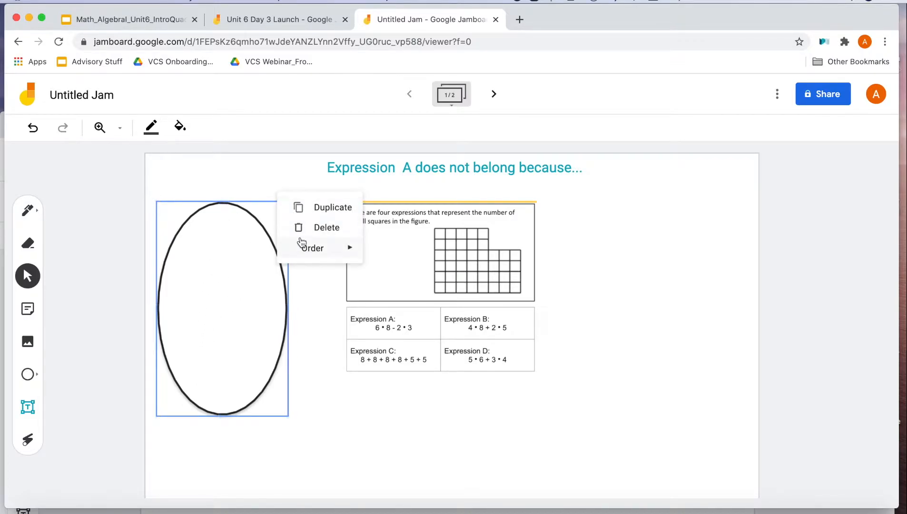
mouse_move(301, 244)
left_click(412, 311)
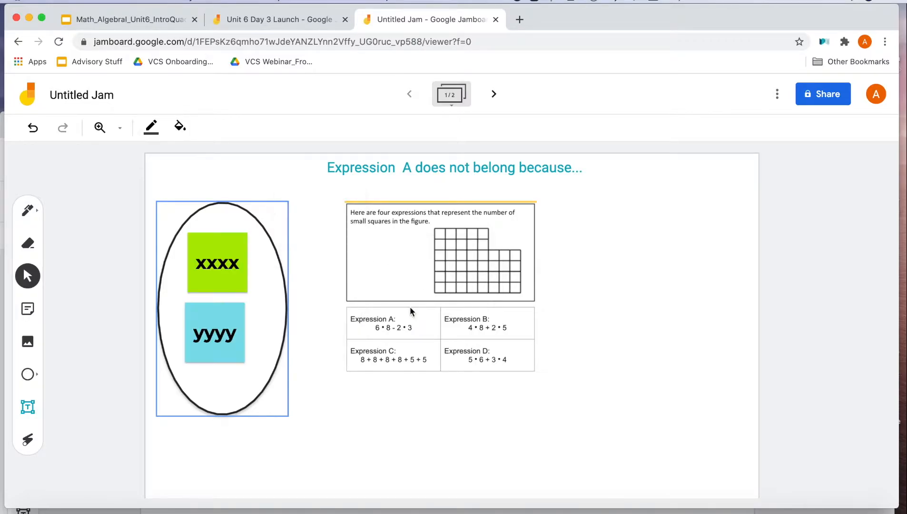
left_click(301, 430)
- Duplicate the green "xxxx" sticky note and place the copy in the empty area beside the image's right edge
left_click(212, 285)
left_click(247, 234)
left_click(282, 258)
left_click_drag(231, 296, 641, 262)
left_click(519, 457)
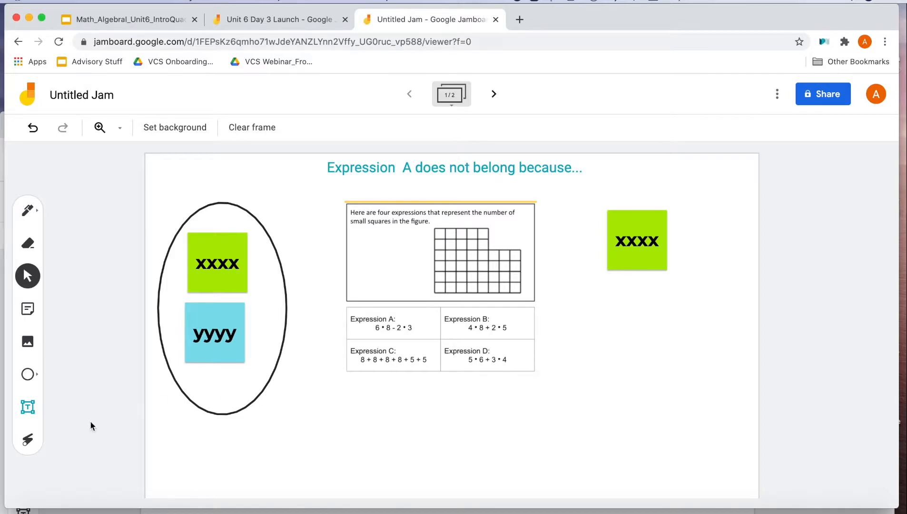
left_click(27, 310)
left_click(499, 223)
left_click(540, 222)
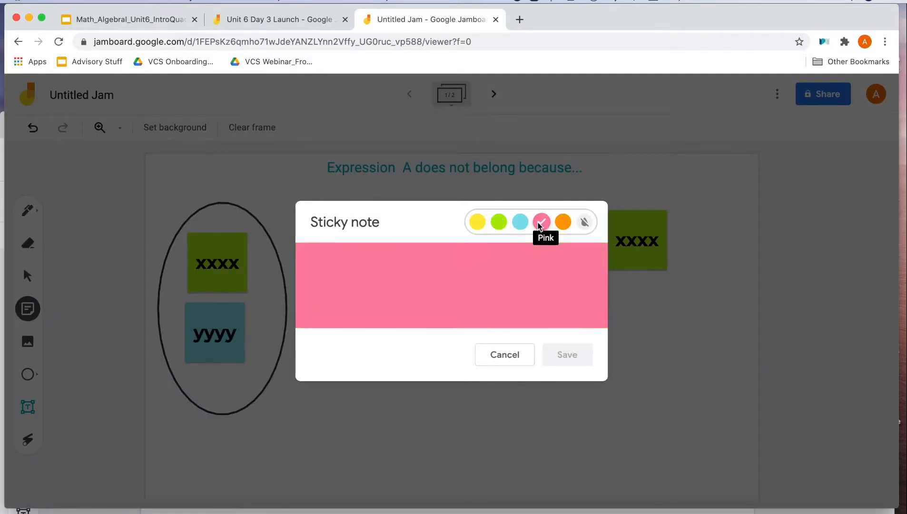
left_click(500, 224)
left_click(475, 227)
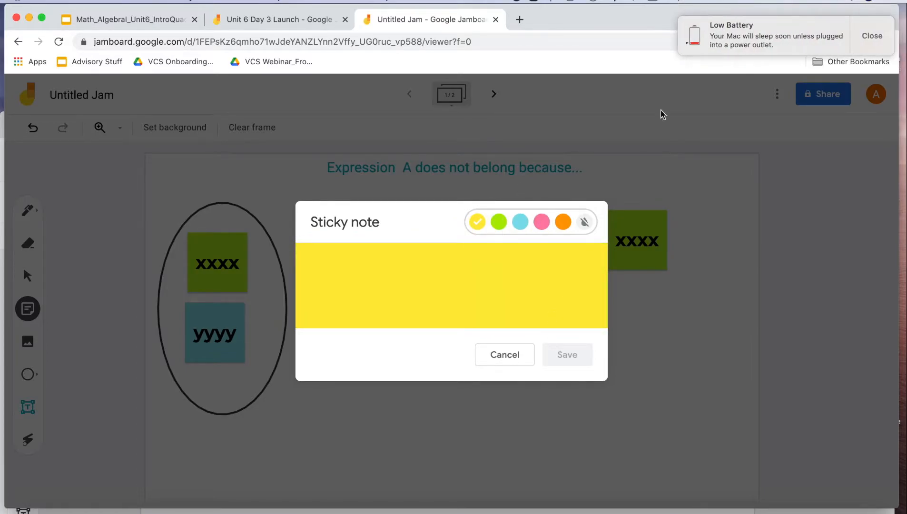
left_click(871, 36)
left_click(491, 355)
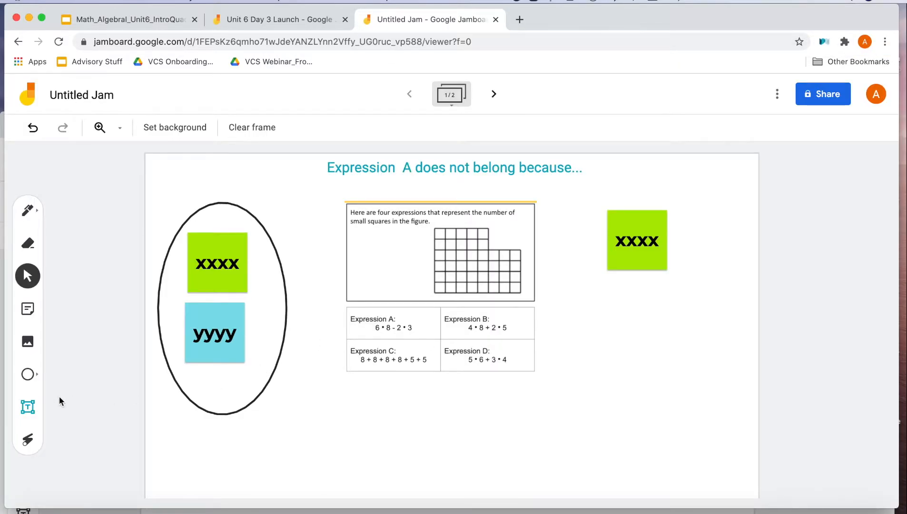
- Draw a red pen check mark on the circled green sticky note and a red X on the blue one
left_click(26, 211)
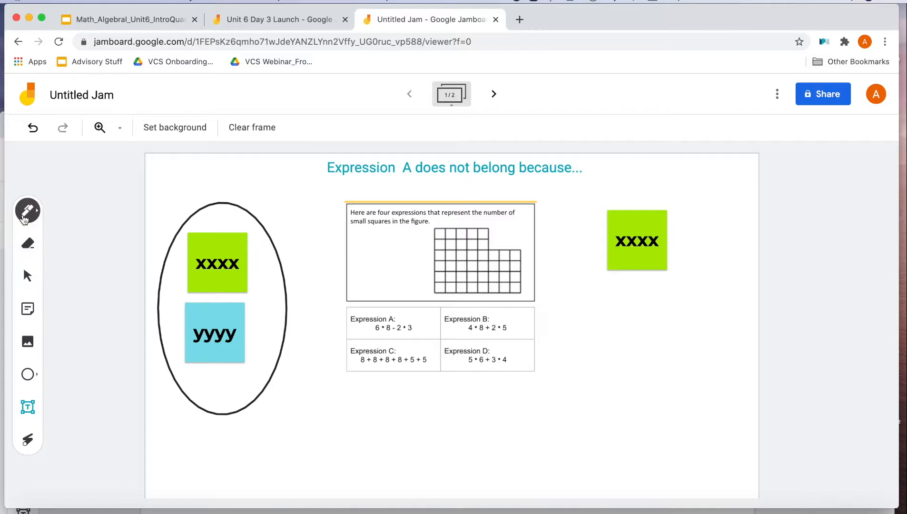
left_click(37, 214)
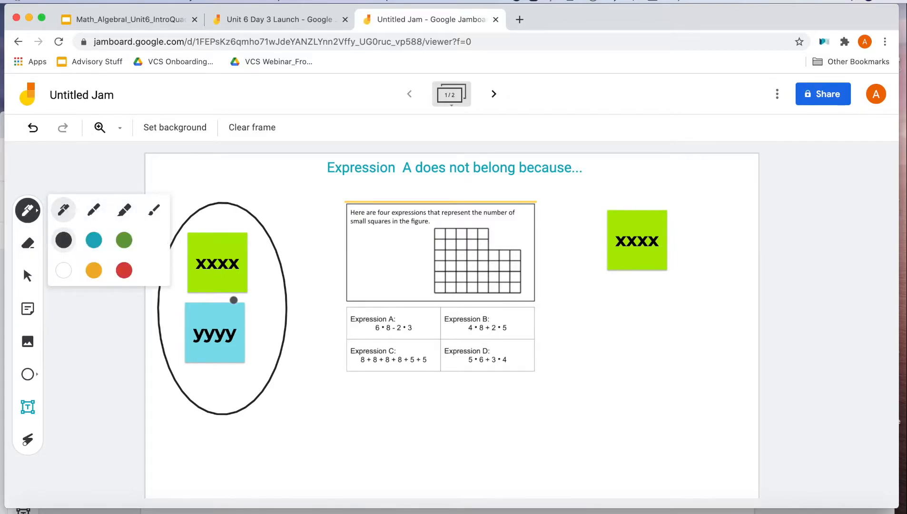
left_click(125, 273)
left_click(201, 285)
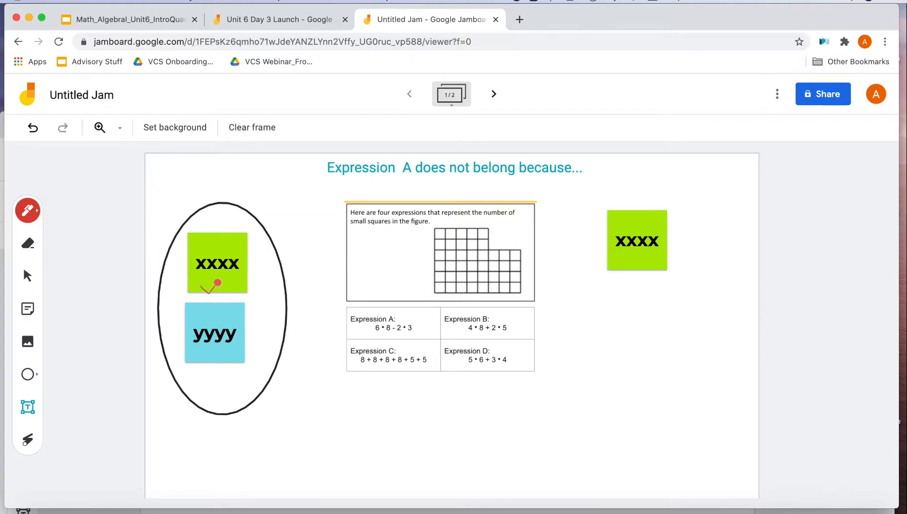
left_click_drag(219, 350, 235, 364)
- Highlight in red the "6 • 8" in Expression A and the bottom row and left column of the squares figure
left_click(27, 210)
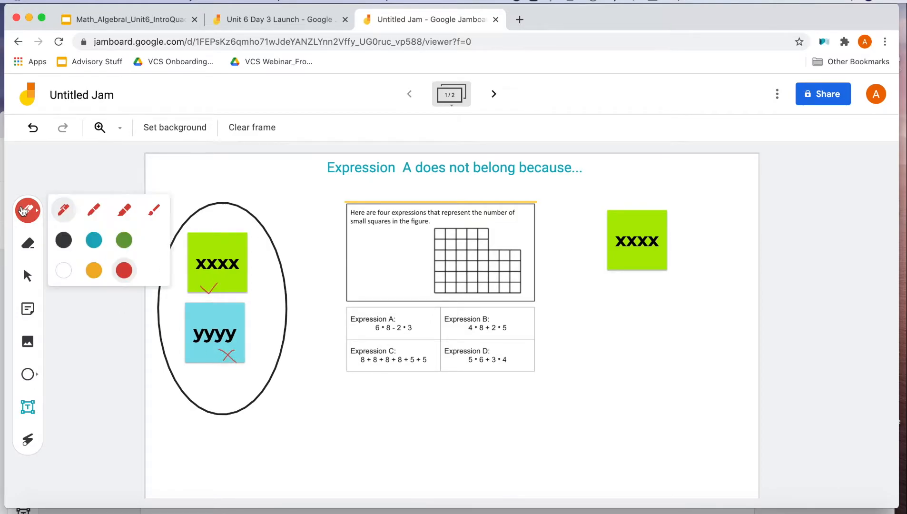
left_click(125, 209)
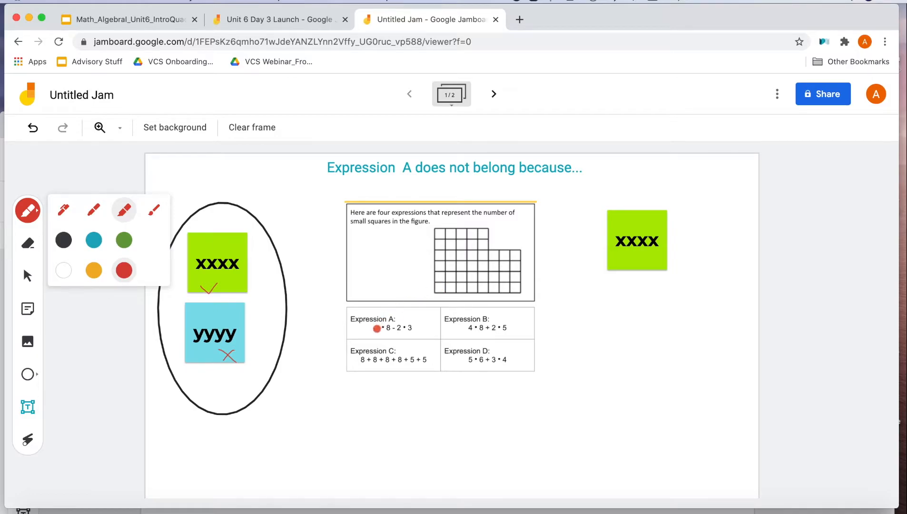
left_click(393, 333)
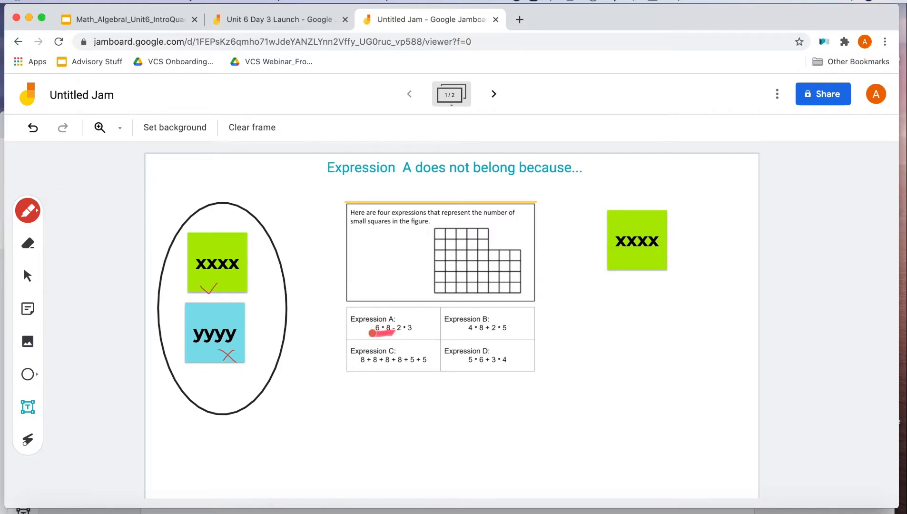
left_click_drag(372, 334, 392, 326)
left_click_drag(520, 291, 440, 291)
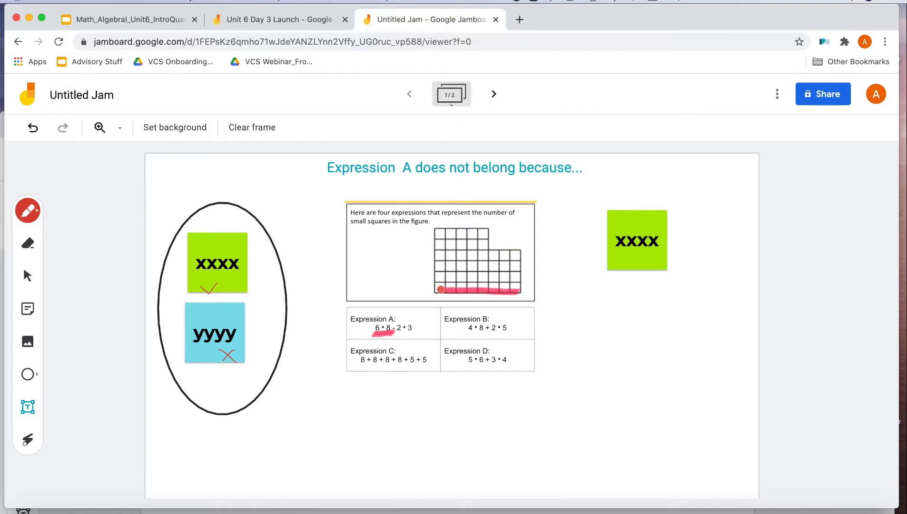
left_click_drag(438, 233, 438, 289)
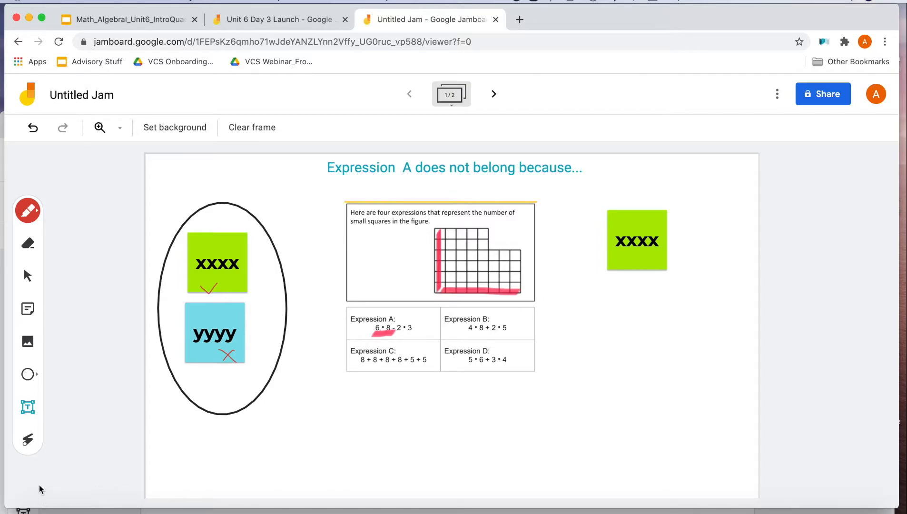
- Trace temporary strokes around the problem image with the laser, and return to the Select tool
left_click(28, 441)
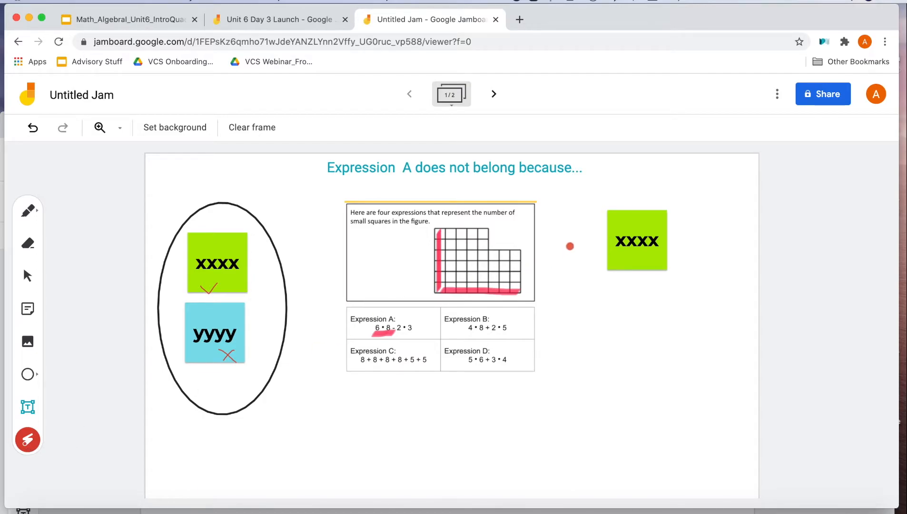
mouse_move(575, 210)
left_mouse_down()
mouse_move(660, 295)
mouse_move(577, 209)
left_mouse_up()
mouse_move(570, 187)
left_mouse_down()
mouse_move(603, 307)
mouse_move(265, 216)
left_mouse_up()
left_click(29, 277)
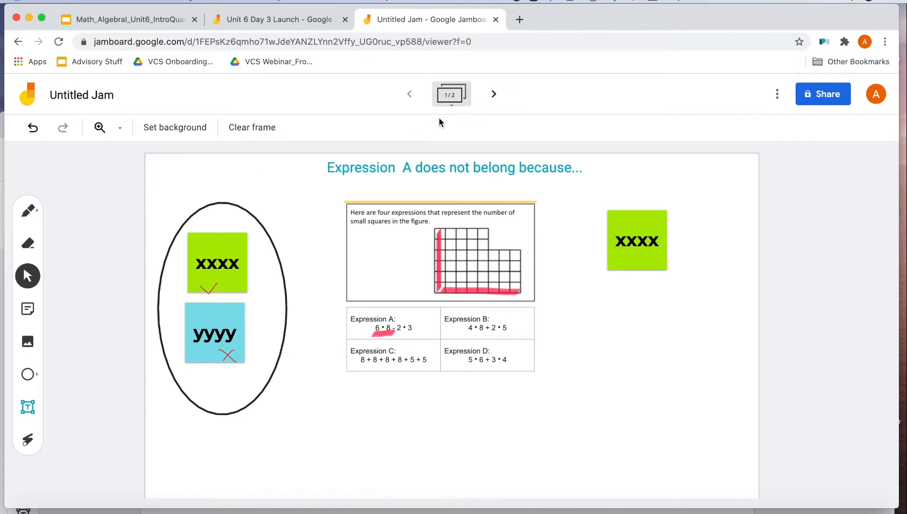
- Add two new blank frames to the Jam and go to the third frame
left_click(493, 94)
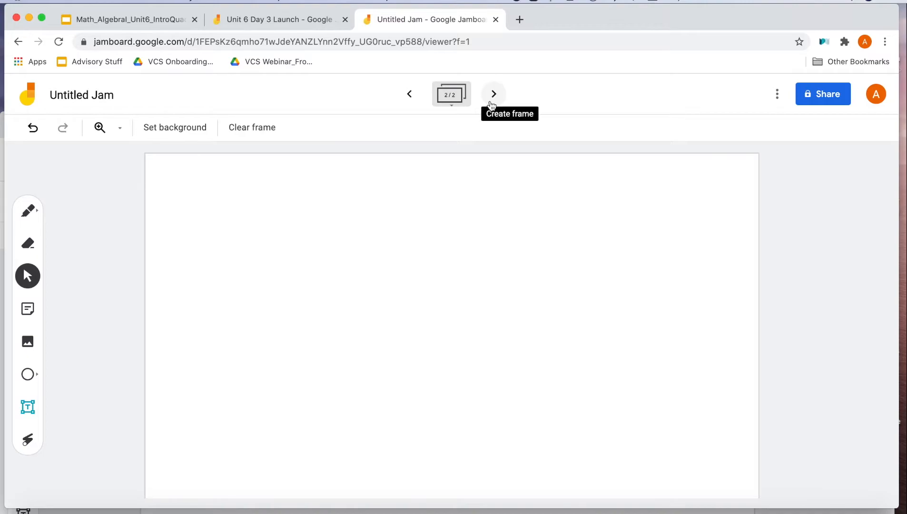
left_click(494, 94)
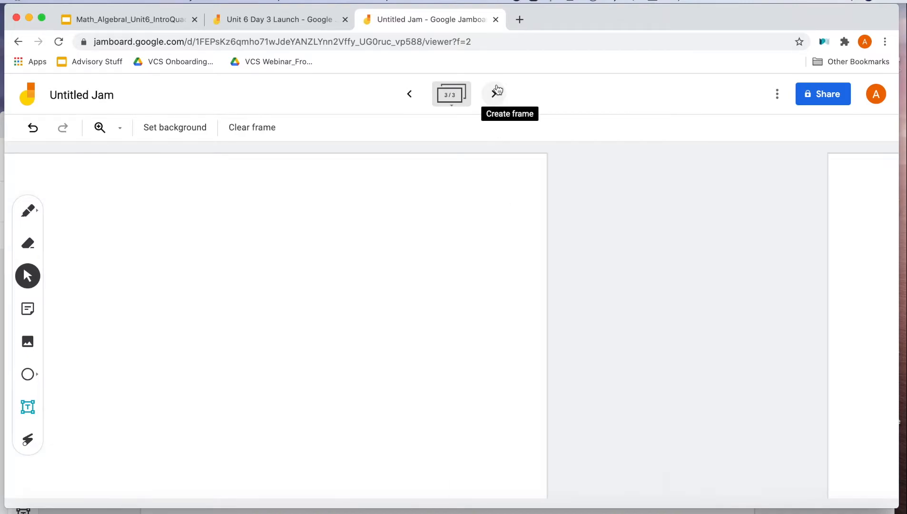
left_click(409, 94)
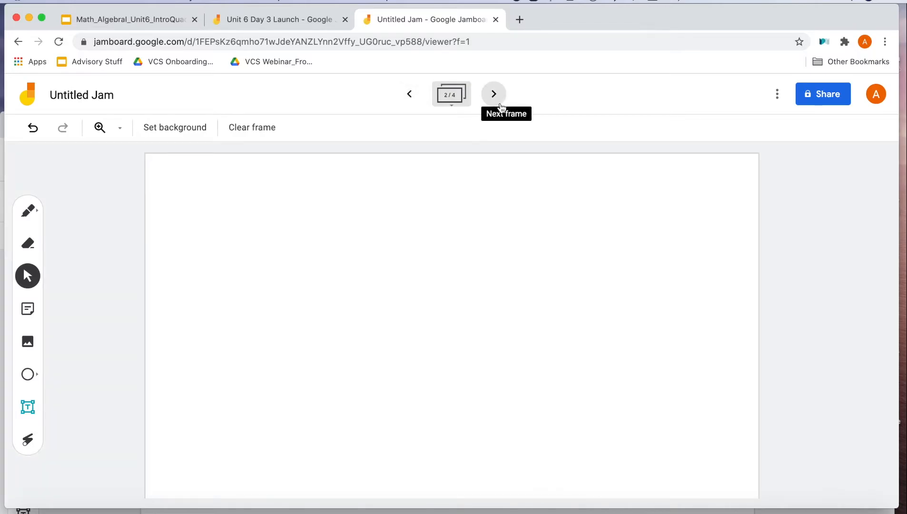
left_click(494, 94)
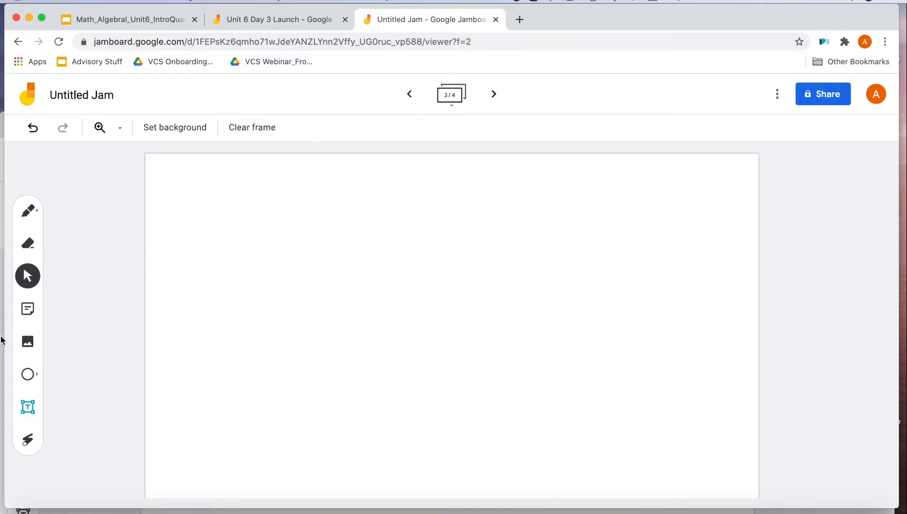
left_click(28, 407)
left_click(324, 185)
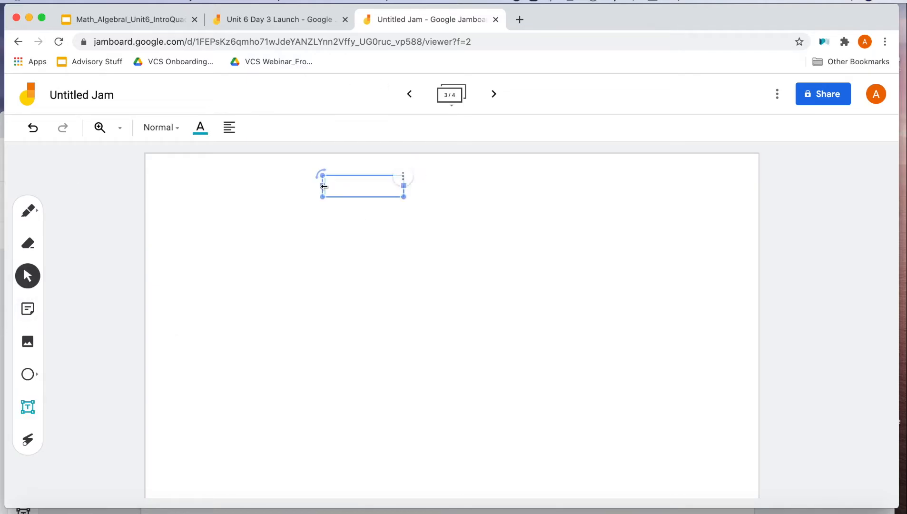
left_click(340, 172)
left_click(100, 220)
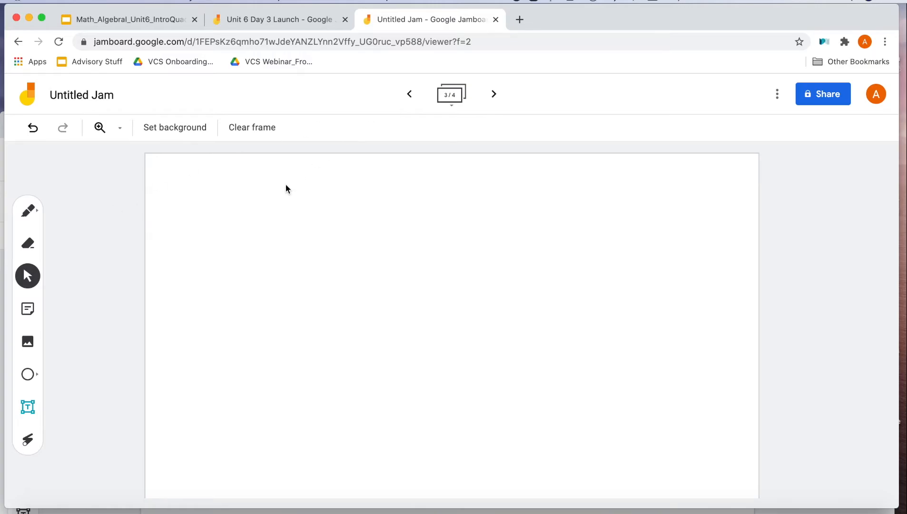
- Set the third frame's background to the blue square grid pattern
left_click(199, 127)
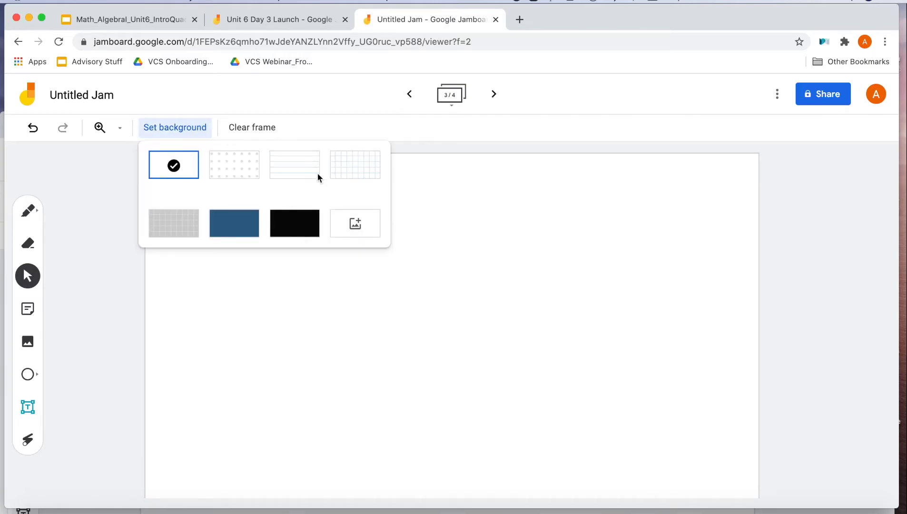
left_click(343, 176)
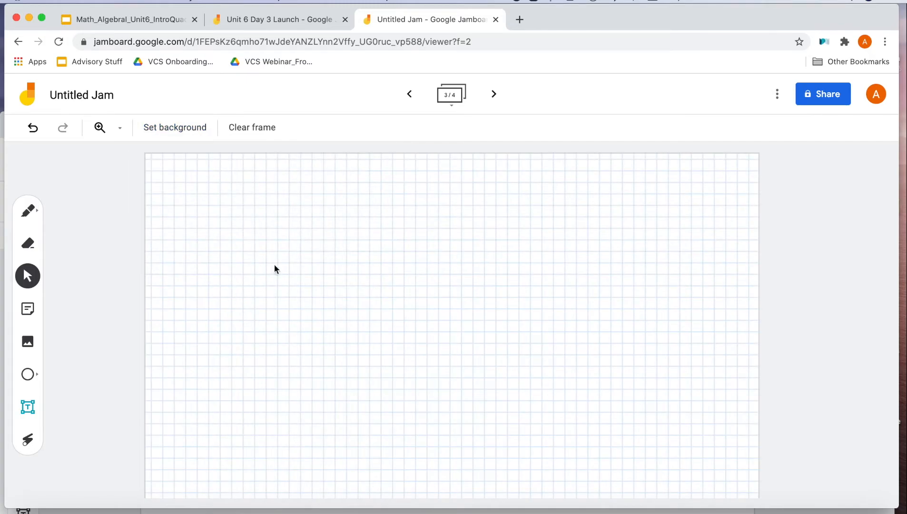
- Look for a custom background image, browsing the local files and searching Google Images for "graph paper"
left_click(170, 134)
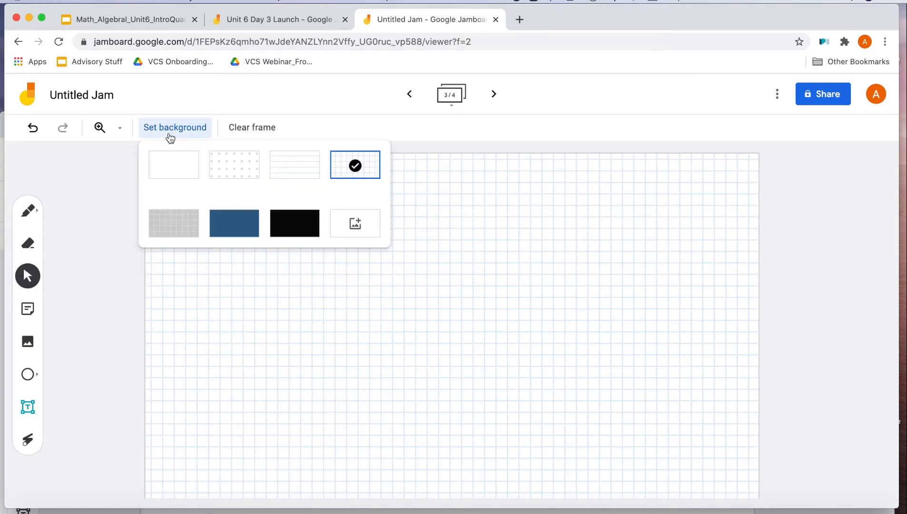
left_click(352, 229)
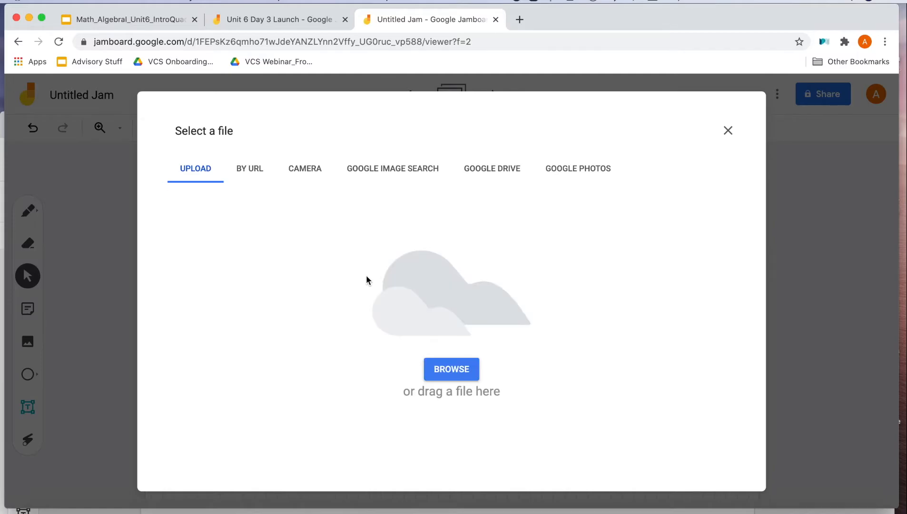
left_click(447, 365)
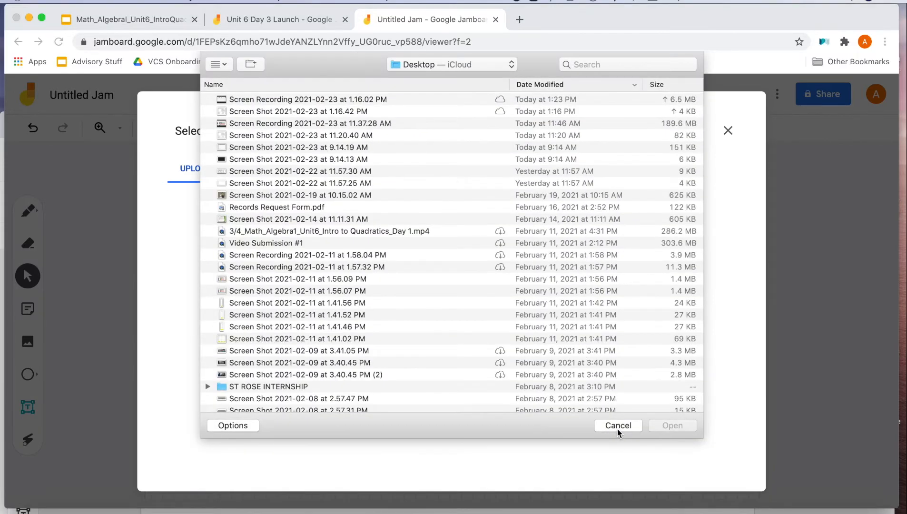
left_click(617, 426)
left_click(397, 177)
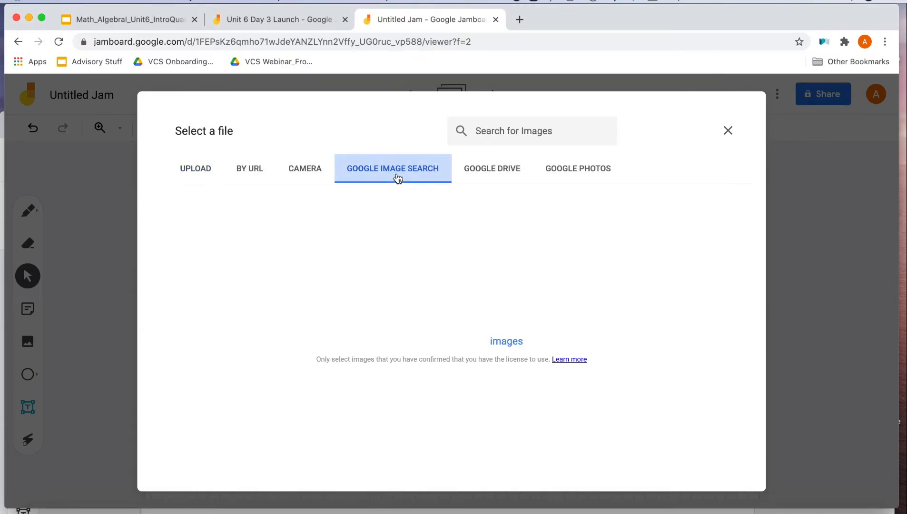
type("graph ")
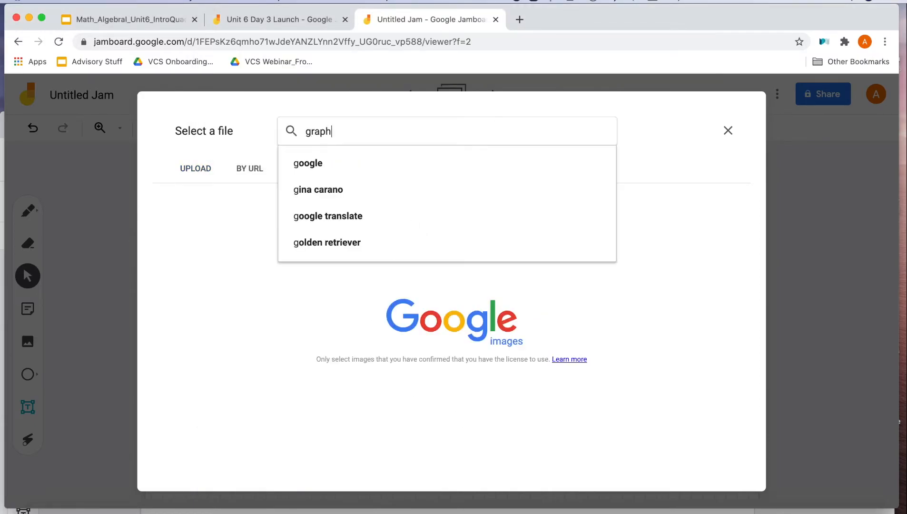
type("paper")
key("Return")
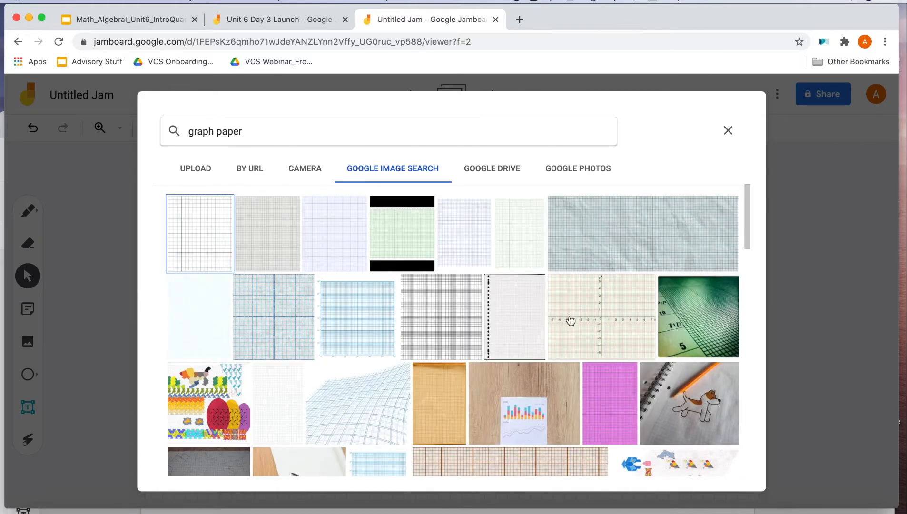
- Search Google Images for "coordinate plane" and set the blue grid with labelled x-axis and y-axis as the frame background
triple_click(248, 133)
type("coordinate plane")
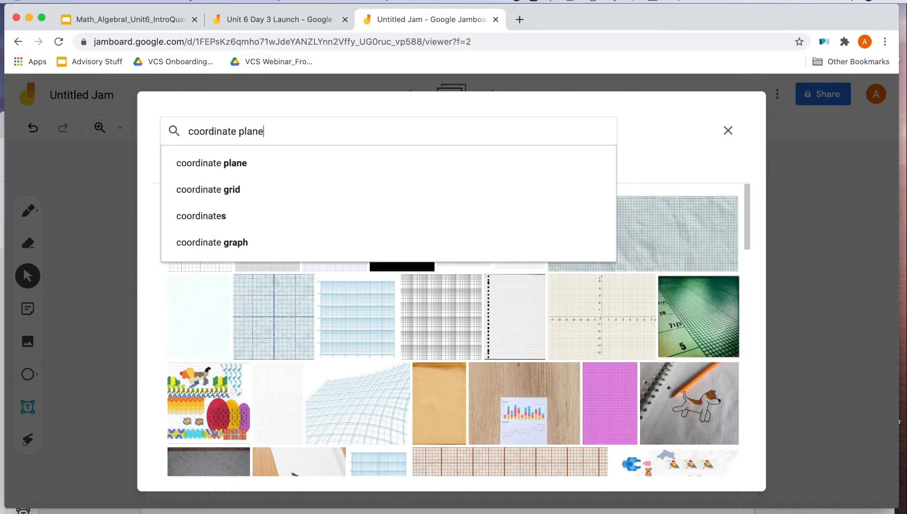
key("Return")
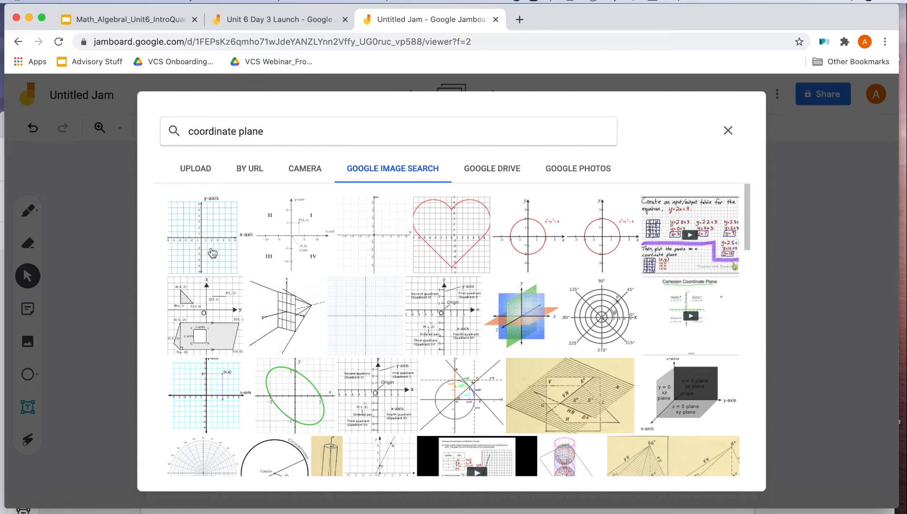
left_click(212, 252)
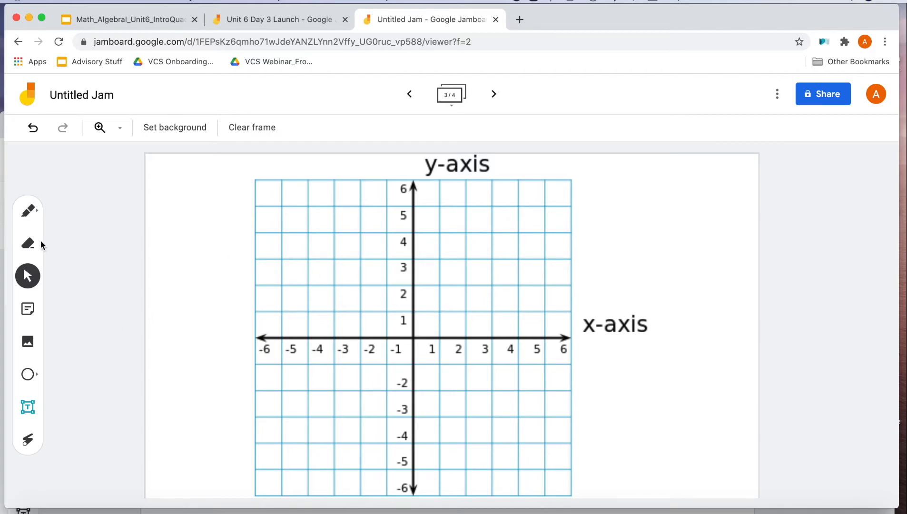
- Mark the points (1, 1) and (2, 2) on the coordinate plane in red highlighter and draw a freehand sloping line through them
left_click(30, 215)
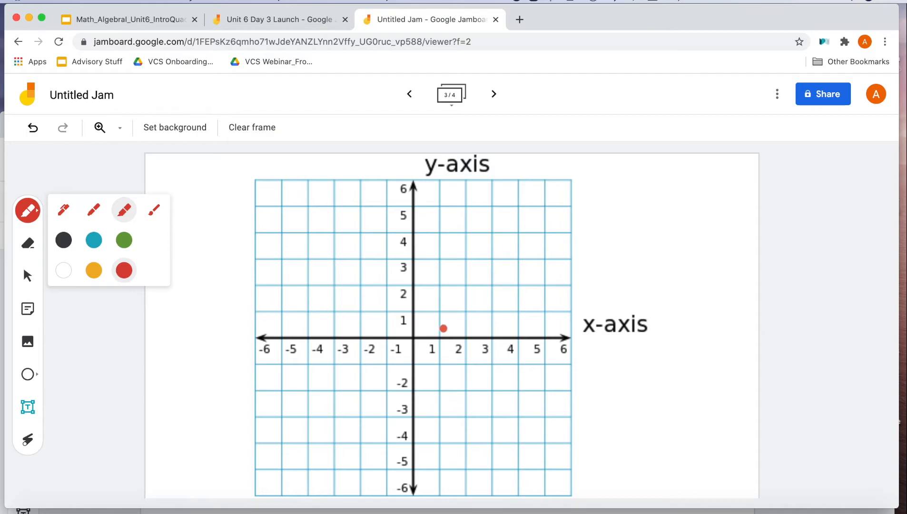
left_click(438, 312)
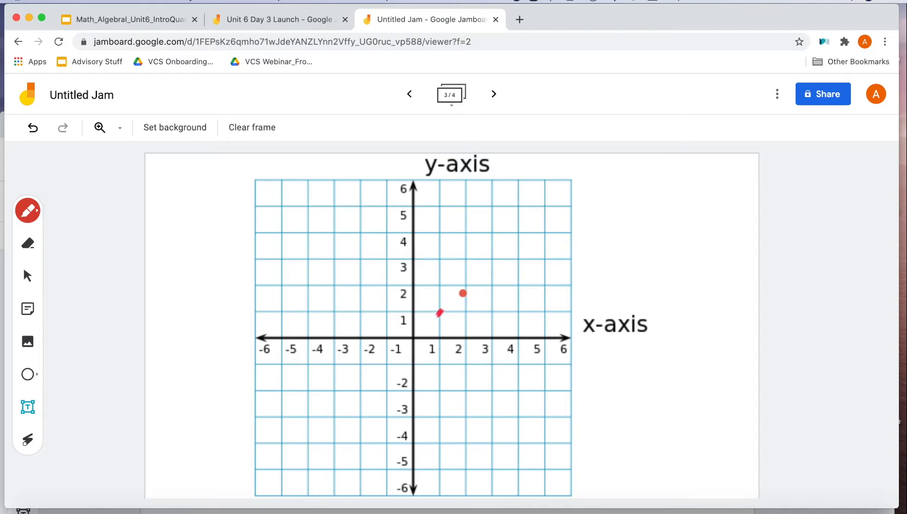
left_click(468, 288)
mouse_move(540, 183)
left_mouse_down()
mouse_move(472, 285)
mouse_move(331, 414)
left_mouse_up()
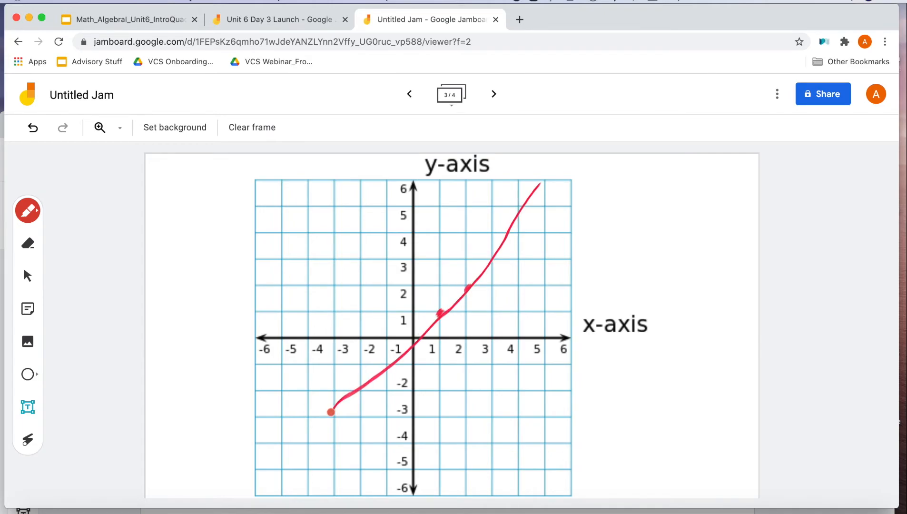
- Undo the red line, clear the remaining marks from the coordinate plane frame and return to the Select tool
left_click(27, 132)
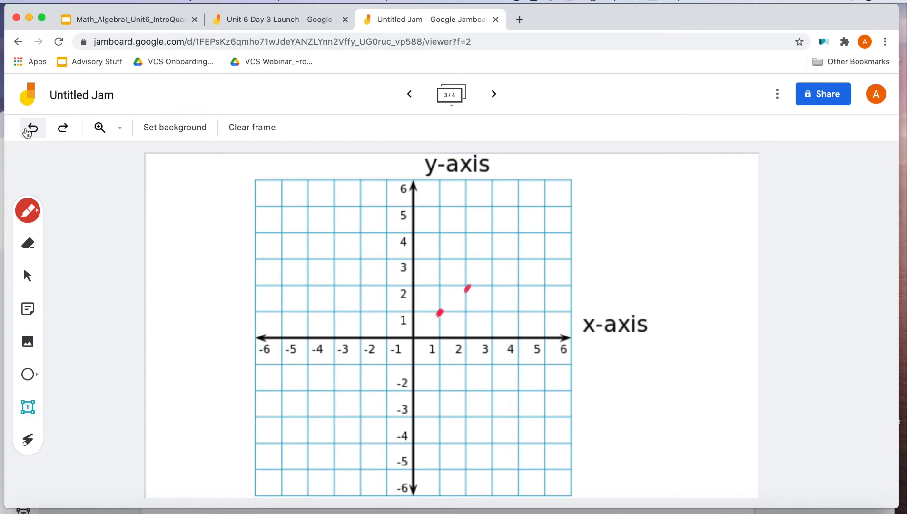
left_click(252, 127)
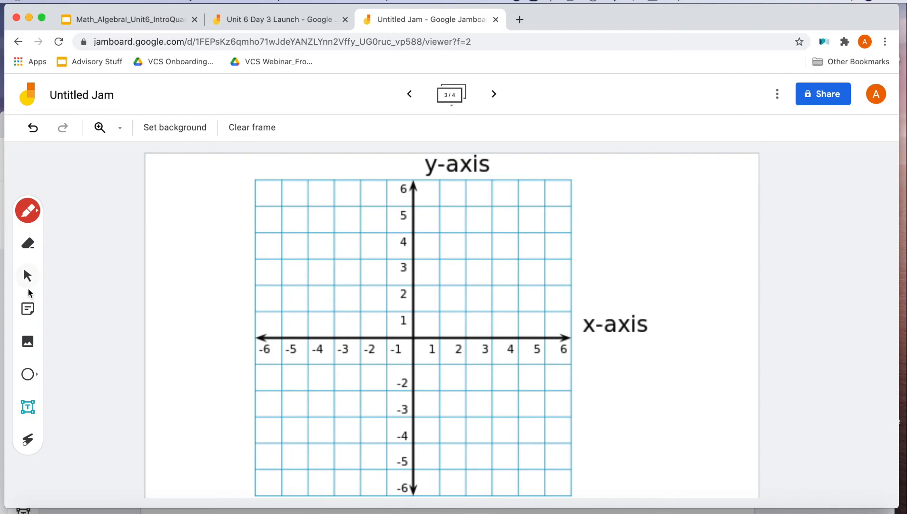
left_click(27, 276)
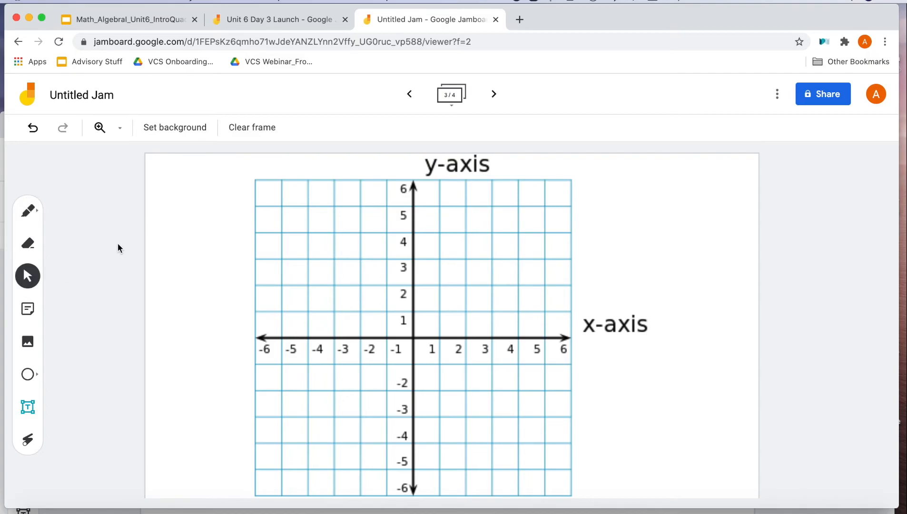
- Rename the Jam as "Lesson 2.3 JamBoard"
left_click(74, 102)
double_click(383, 296)
triple_click(383, 296)
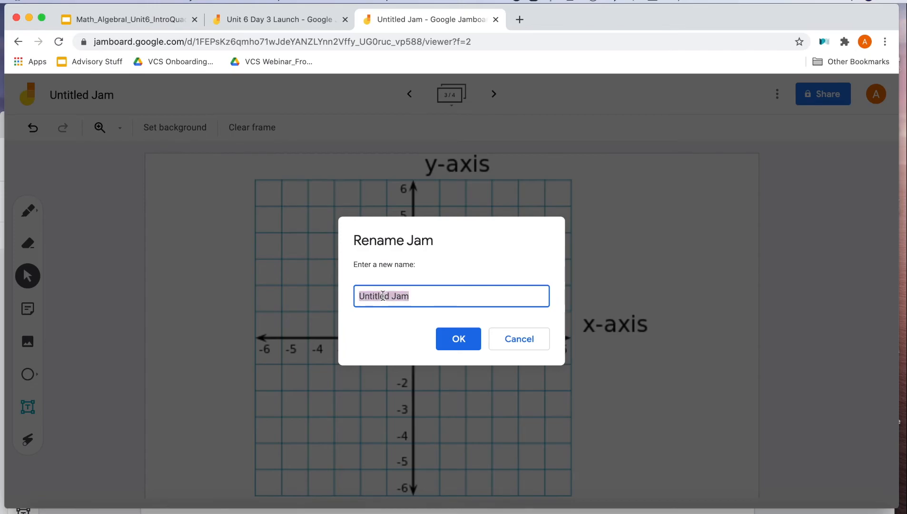
type("Lesson 2.3 ")
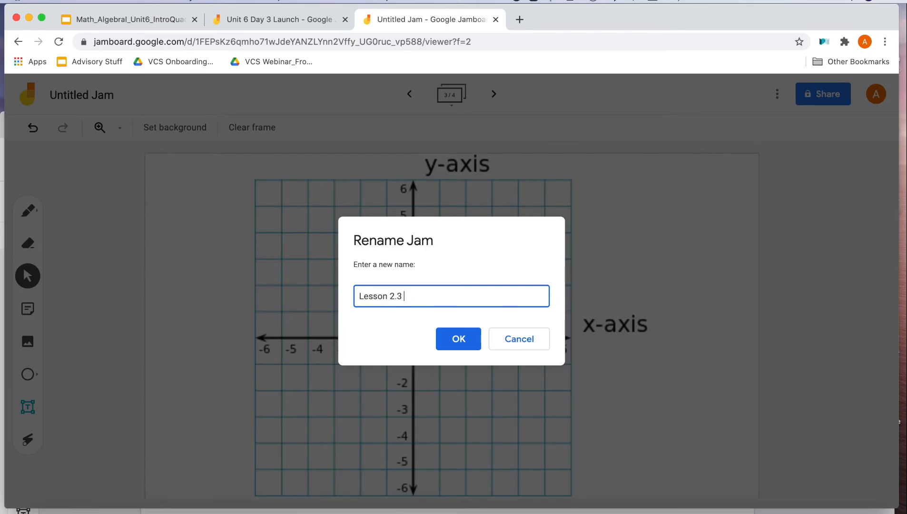
type("JamBoard")
key("Return")
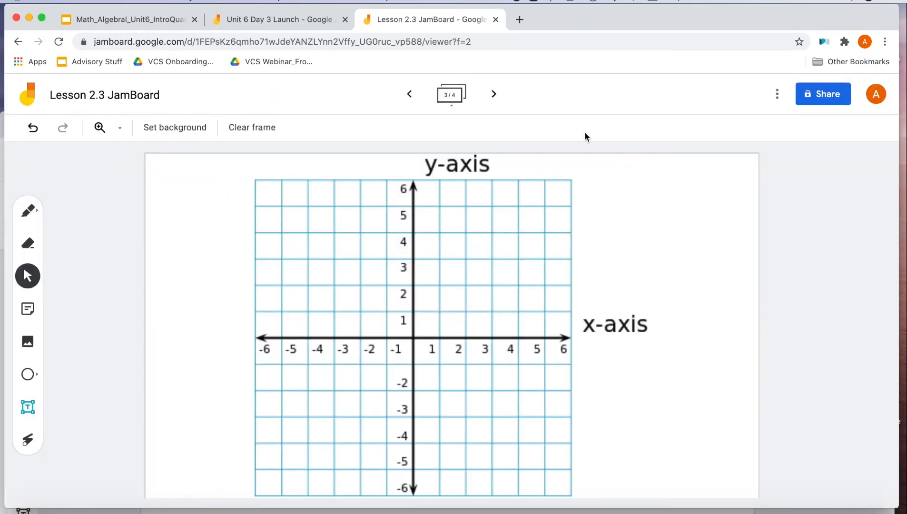
- Share the Jam so that anyone with the link has Editor access, and close the sharing settings
left_click(826, 91)
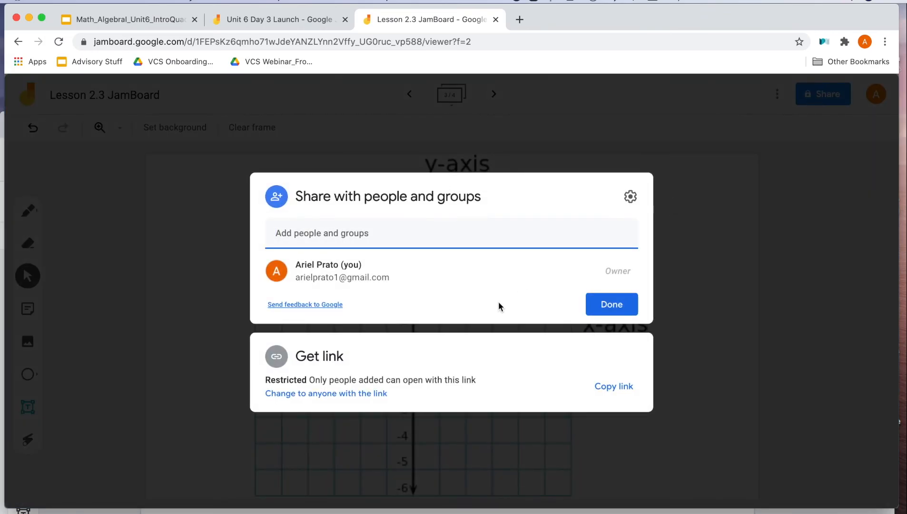
left_click(330, 394)
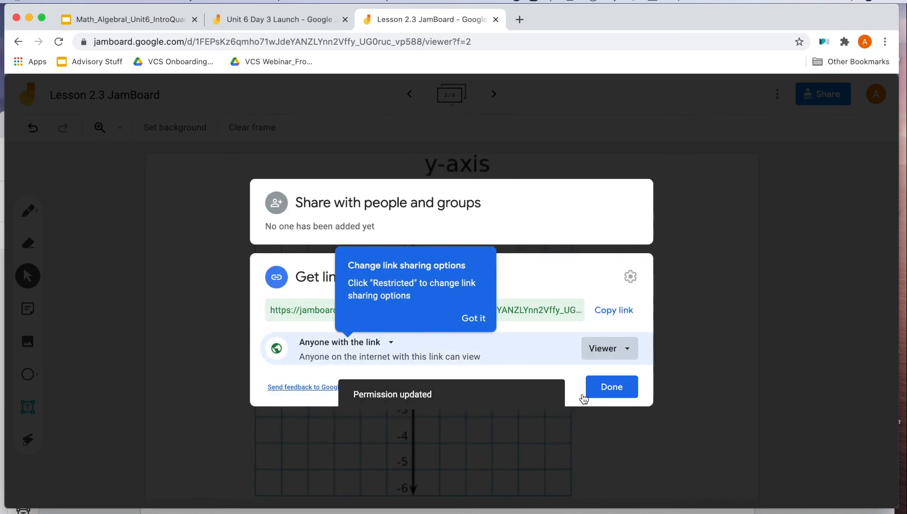
left_click(603, 355)
left_click(622, 410)
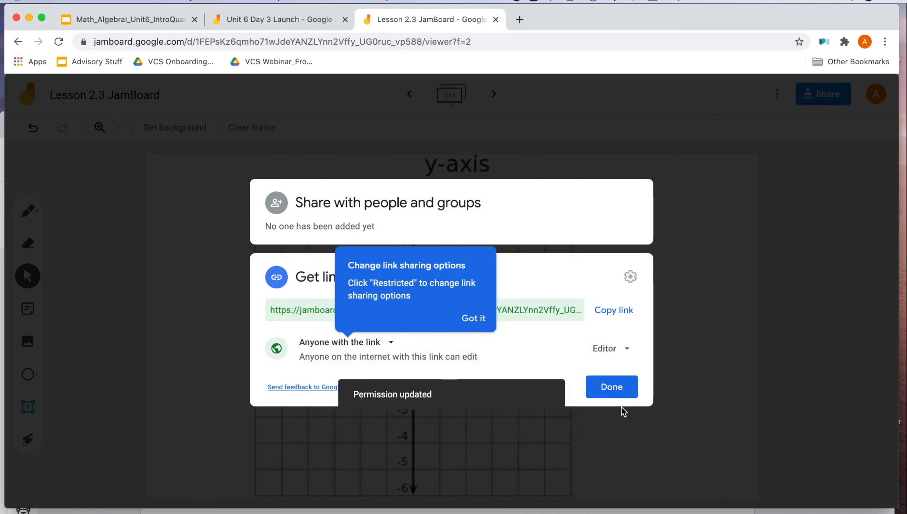
left_click(464, 318)
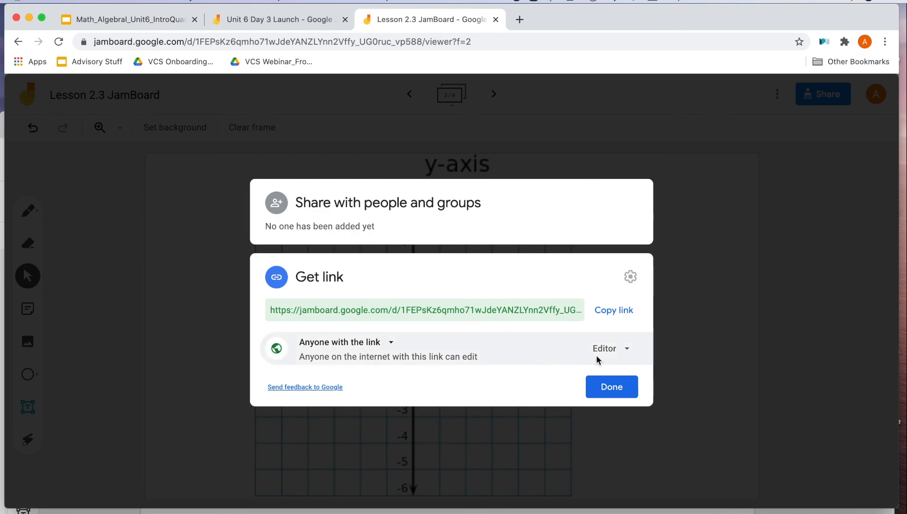
left_click(604, 387)
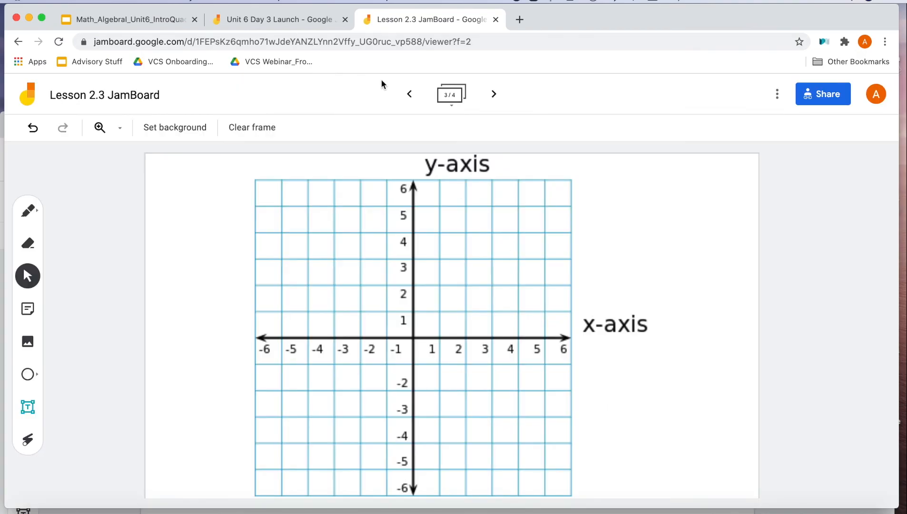
- Go back to the first frame of the Jam
left_click(406, 84)
left_click(406, 84)
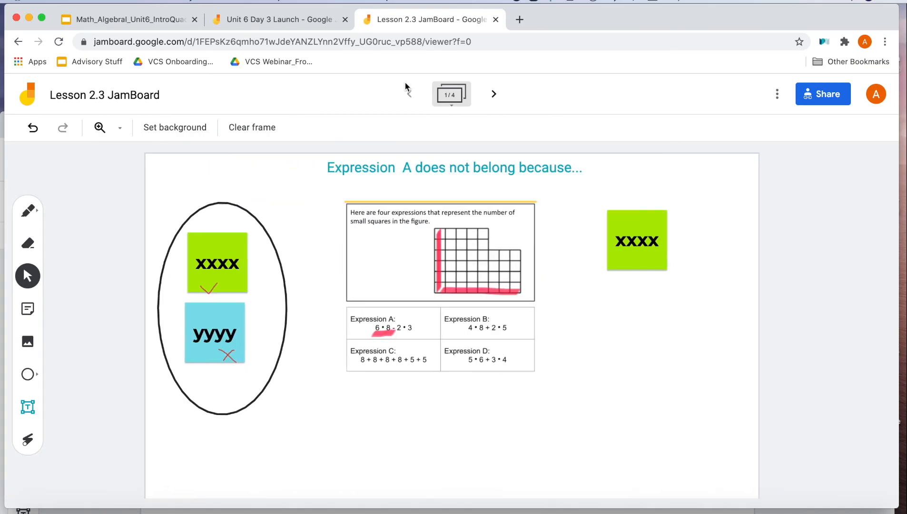